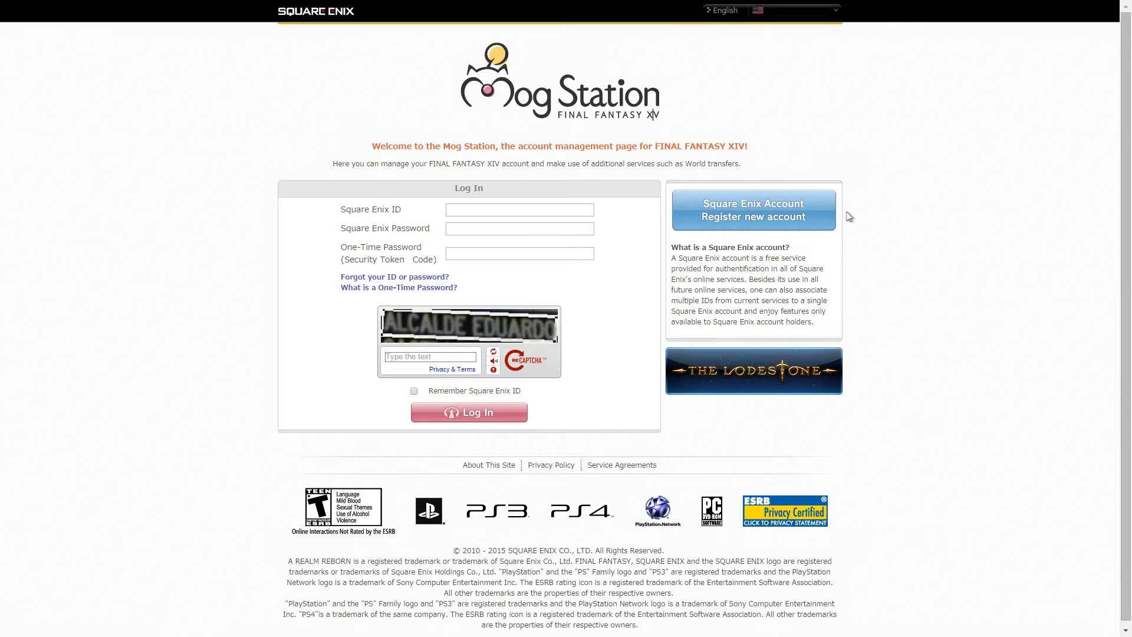
- Start a new Square Enix account registration and list the Europe & the Middle East countries
{"action": "left_click", "coordinate": [778, 228]}
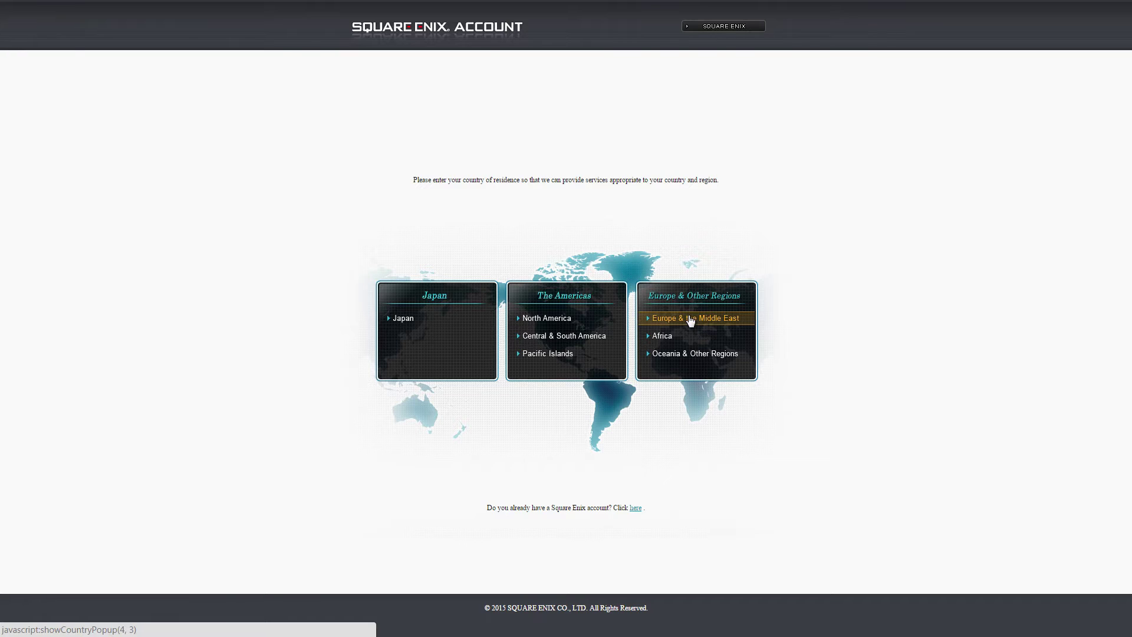
{"action": "left_click", "coordinate": [691, 320]}
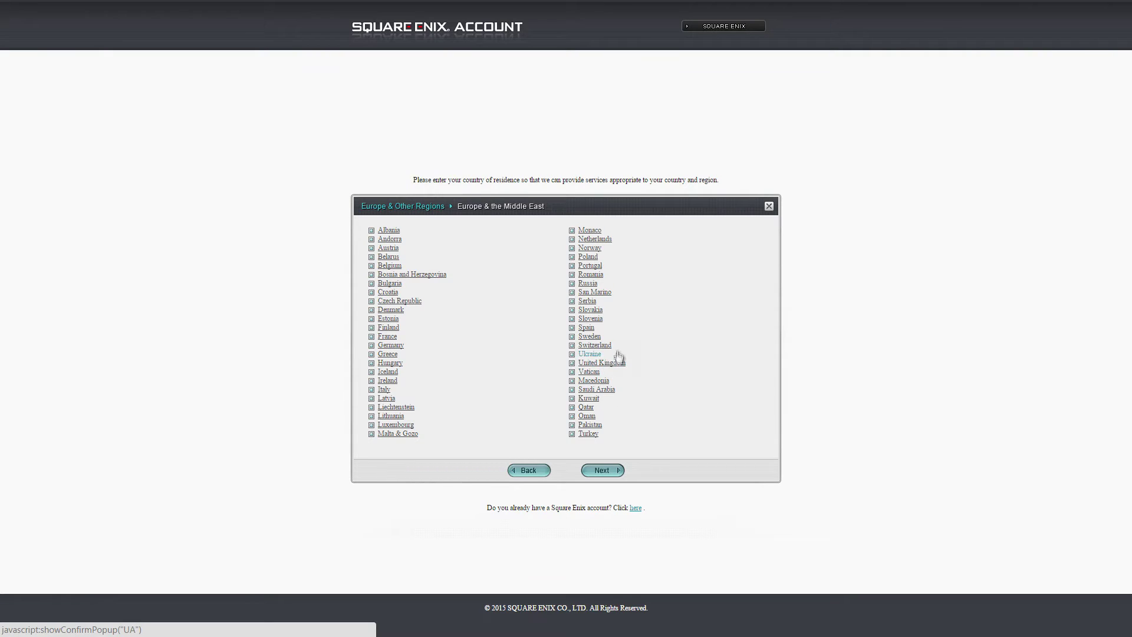
- Choose Saudi Arabia, in Europe & Other Regions, as the country of residence
{"action": "left_click", "coordinate": [606, 390]}
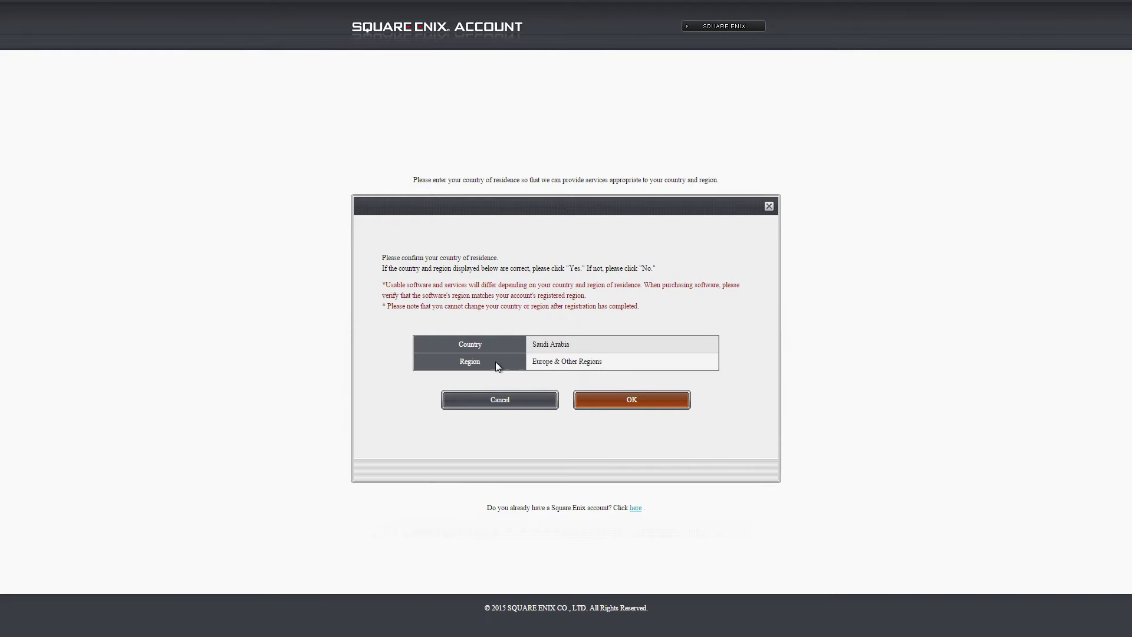
{"action": "left_click_drag", "start_coordinate": [532, 361], "coordinate": [629, 365]}
- Replace Saudi Arabia with United States (North America, The Americas) and confirm it
{"action": "left_click", "coordinate": [513, 410]}
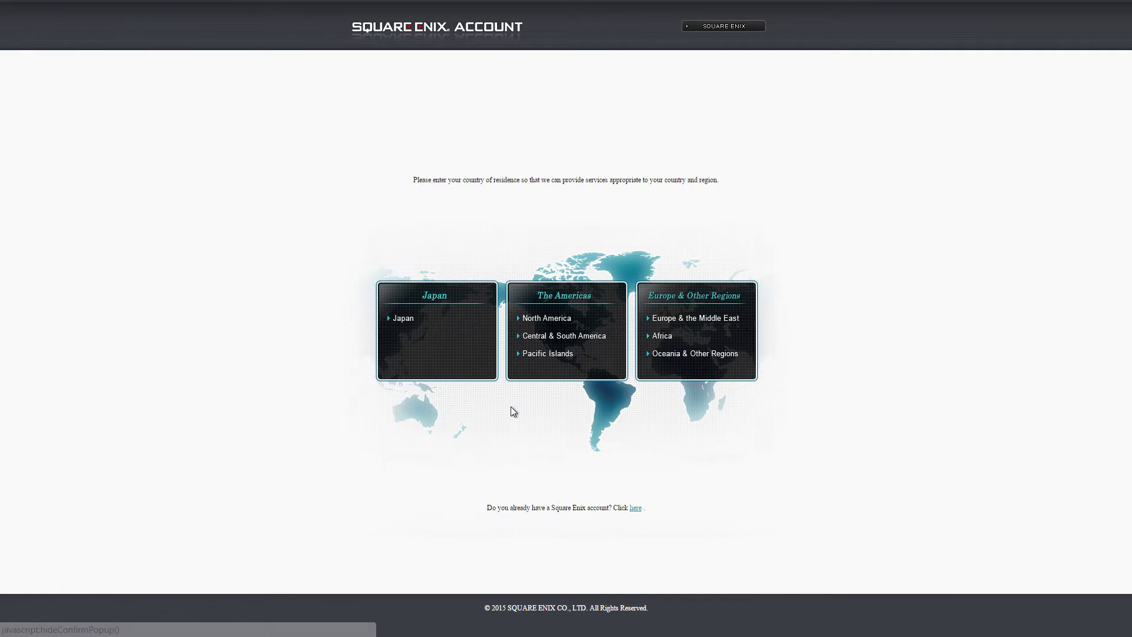
{"action": "left_click", "coordinate": [562, 331]}
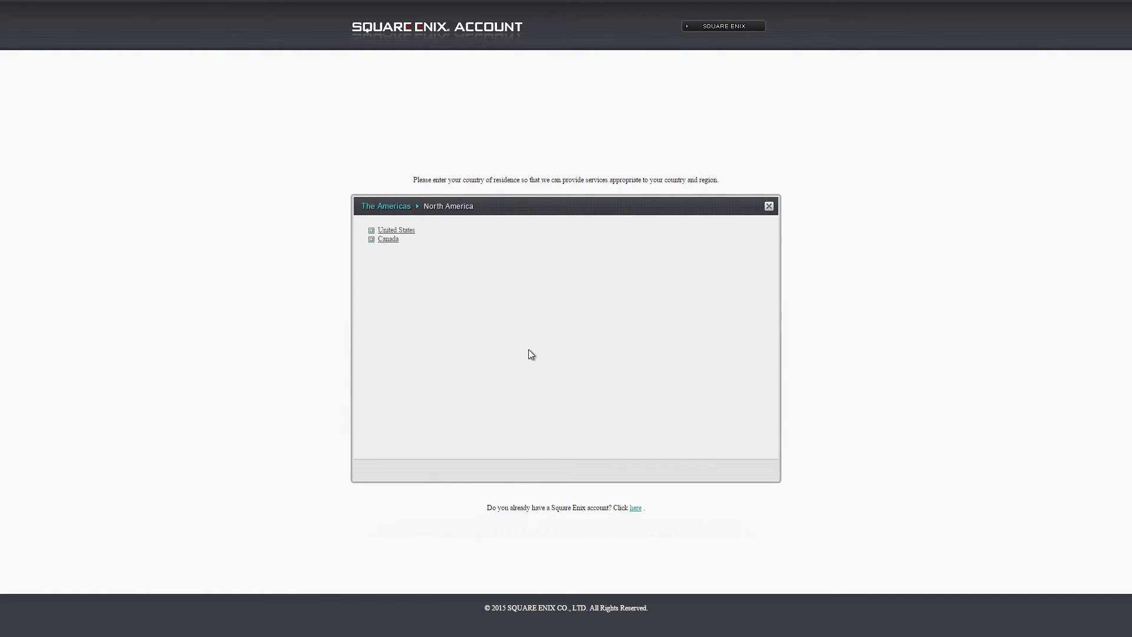
{"action": "left_click", "coordinate": [411, 238]}
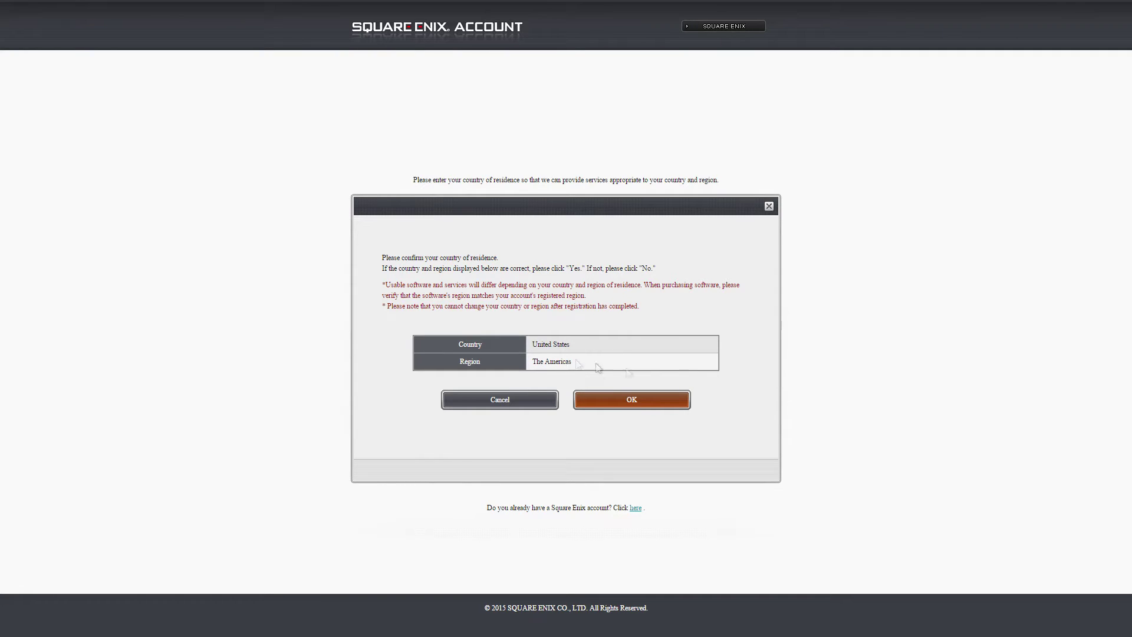
{"action": "left_click", "coordinate": [651, 400]}
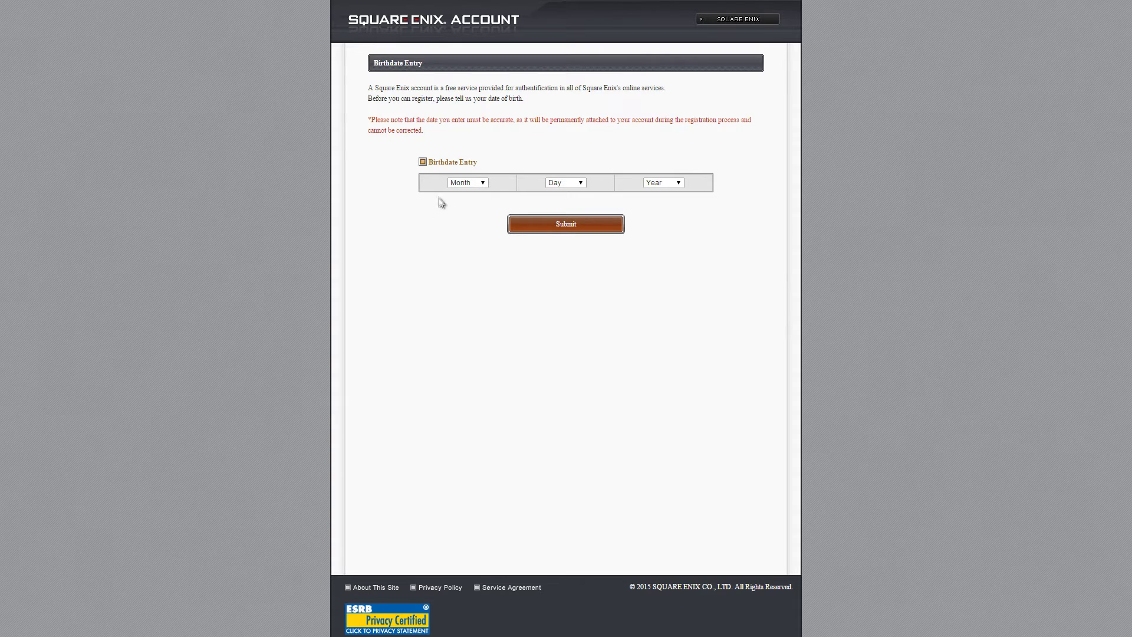
- Set the birthdate to January 1, 1985
{"action": "left_click", "coordinate": [474, 182]}
{"action": "left_click", "coordinate": [469, 201]}
{"action": "left_click", "coordinate": [568, 183]}
{"action": "left_click", "coordinate": [566, 205]}
{"action": "left_click", "coordinate": [665, 185]}
{"action": "scroll", "coordinate": [677, 224], "scroll_direction": "down", "scroll_amount": 15}
{"action": "scroll", "coordinate": [677, 221], "scroll_direction": "up", "scroll_amount": 19}
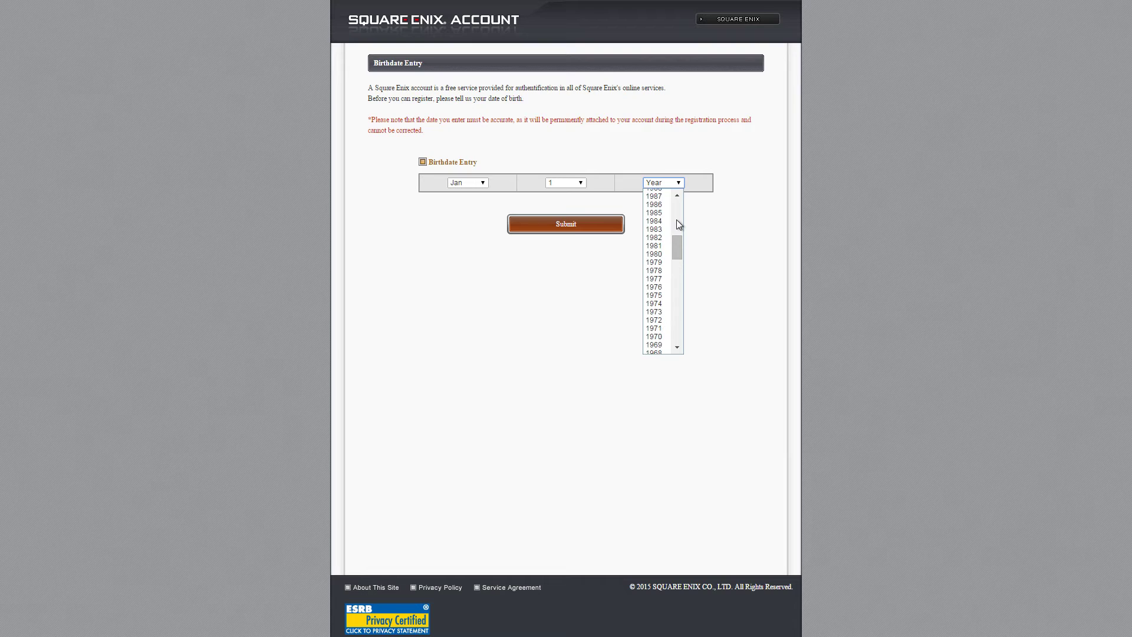
{"action": "scroll", "coordinate": [677, 220], "scroll_direction": "up", "scroll_amount": 5}
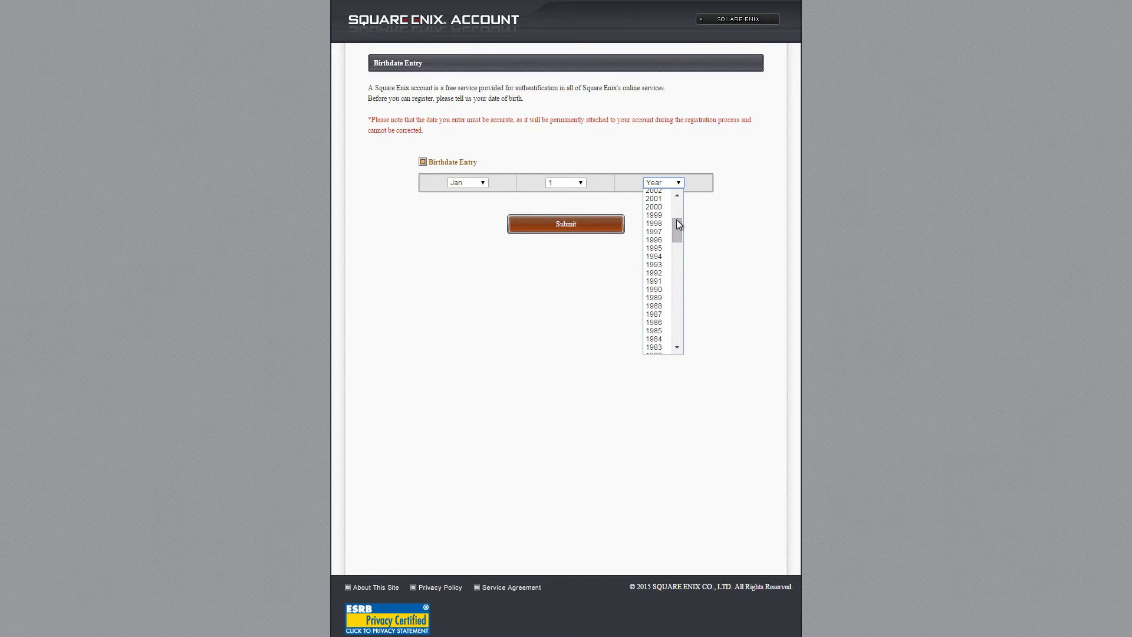
{"action": "scroll", "coordinate": [677, 219], "scroll_direction": "down", "scroll_amount": 10}
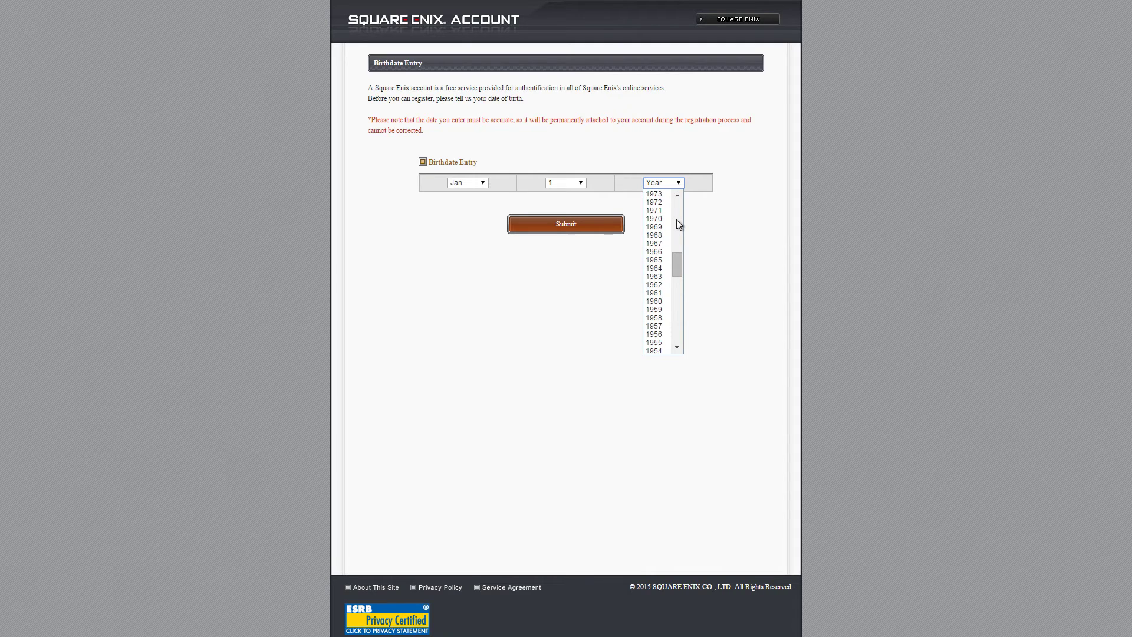
{"action": "scroll", "coordinate": [677, 219], "scroll_direction": "up", "scroll_amount": 5}
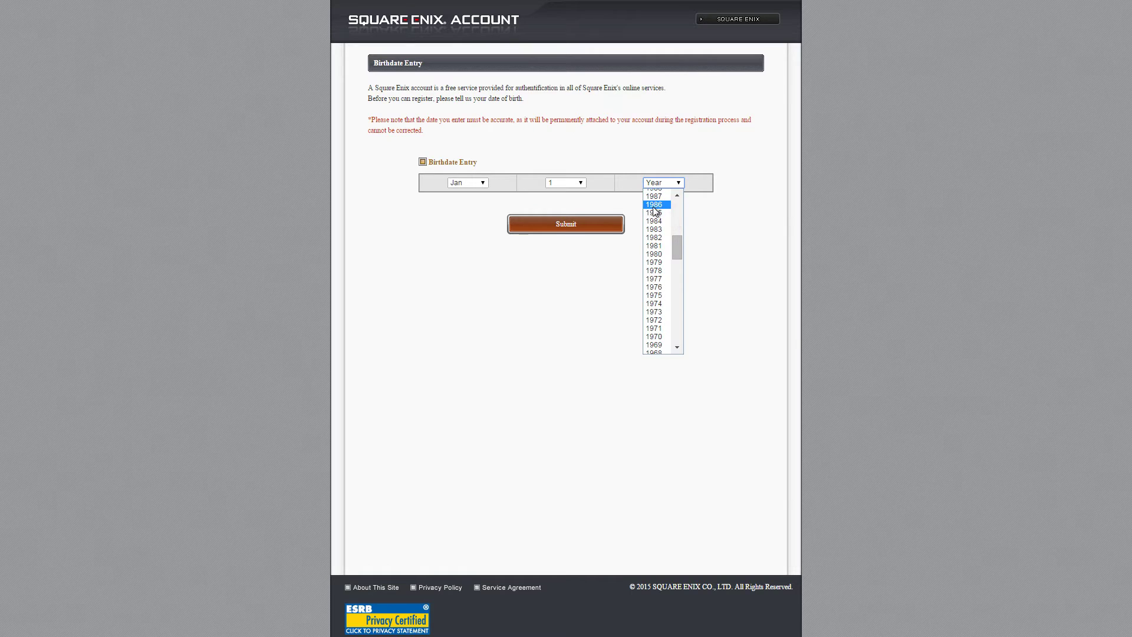
{"action": "left_click", "coordinate": [653, 213]}
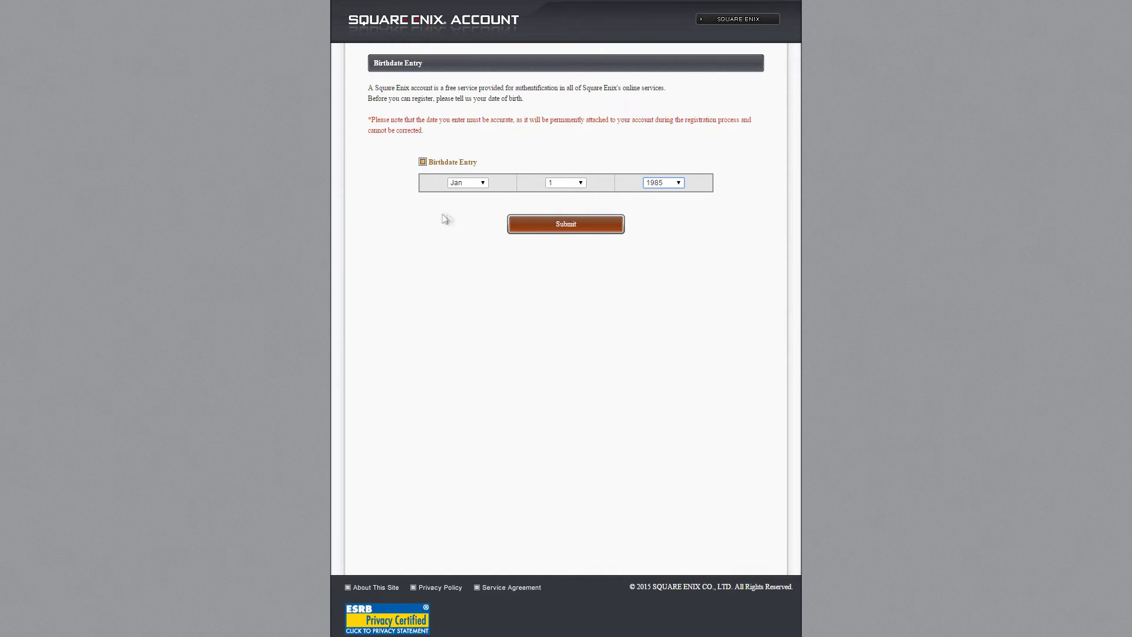
- Submit the birthdate and accept the Service Agreement terms
{"action": "key", "text": "Return"}
{"action": "left_click_drag", "start_coordinate": [750, 187], "coordinate": [755, 406]}
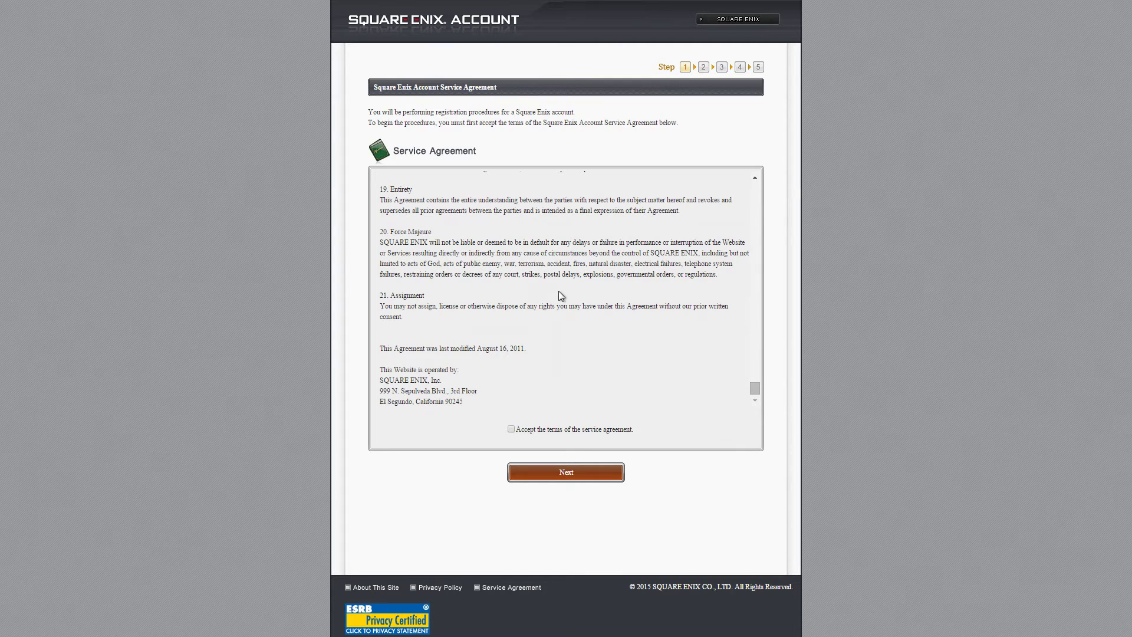
{"action": "left_click", "coordinate": [551, 471]}
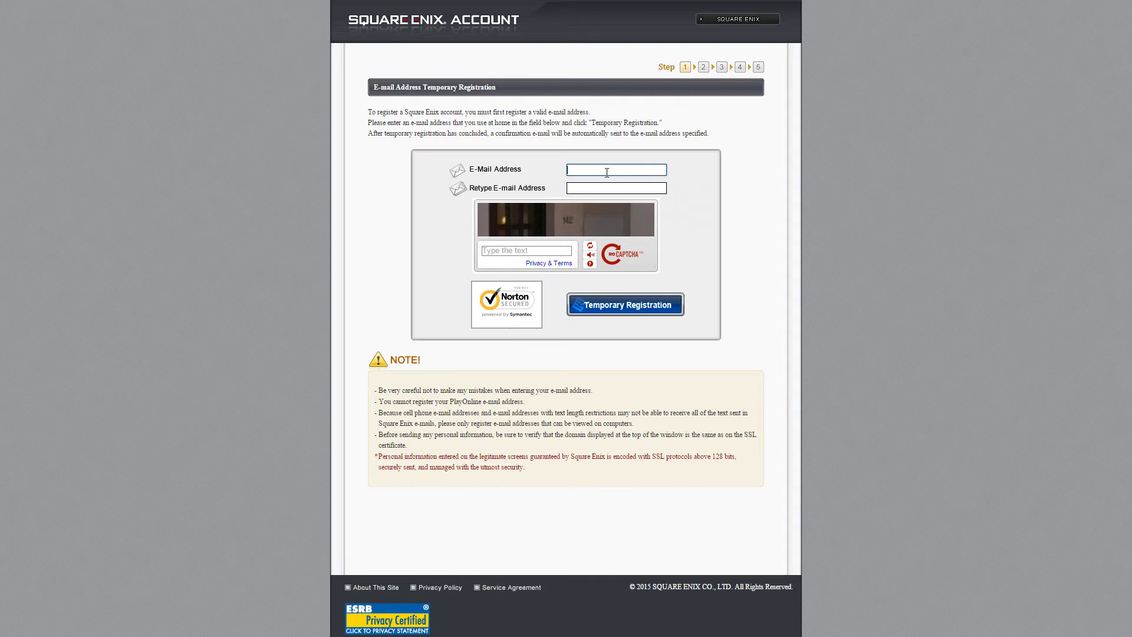
- Enter the e-mail address, retype it, and fill in the captcha text
{"action": "left_click", "coordinate": [601, 190]}
{"action": "left_click", "coordinate": [527, 249]}
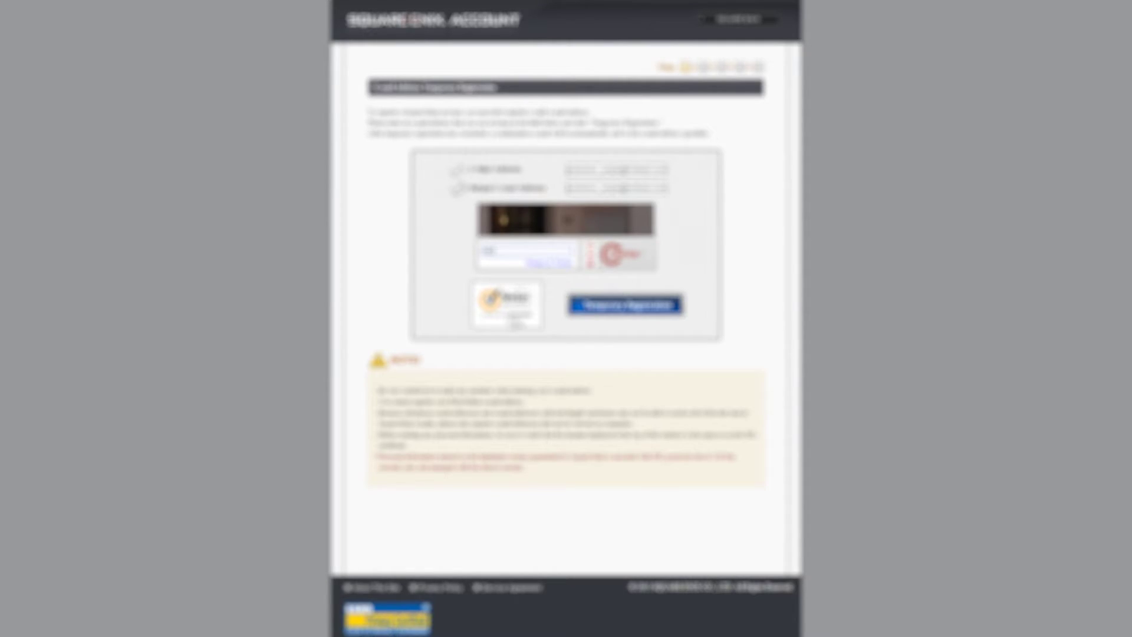
- Submit the temporary registration and open the Square Enix confirmation e-mail
{"action": "left_click", "coordinate": [611, 312]}
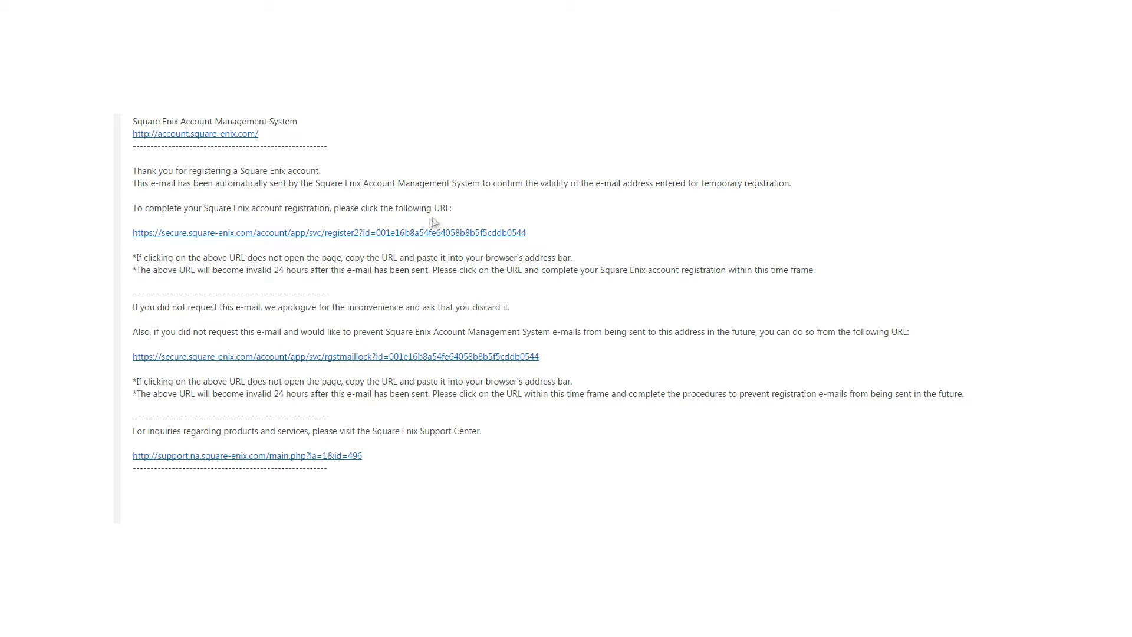
- Follow the register2 registration-completion link in the Square Enix confirmation e-mail
{"action": "left_click_drag", "start_coordinate": [592, 238], "coordinate": [140, 239]}
{"action": "double_click", "coordinate": [295, 258]}
{"action": "left_click_drag", "start_coordinate": [546, 243], "coordinate": [360, 242]}
{"action": "left_click", "coordinate": [359, 242]}
{"action": "left_click_drag", "start_coordinate": [167, 243], "coordinate": [121, 242]}
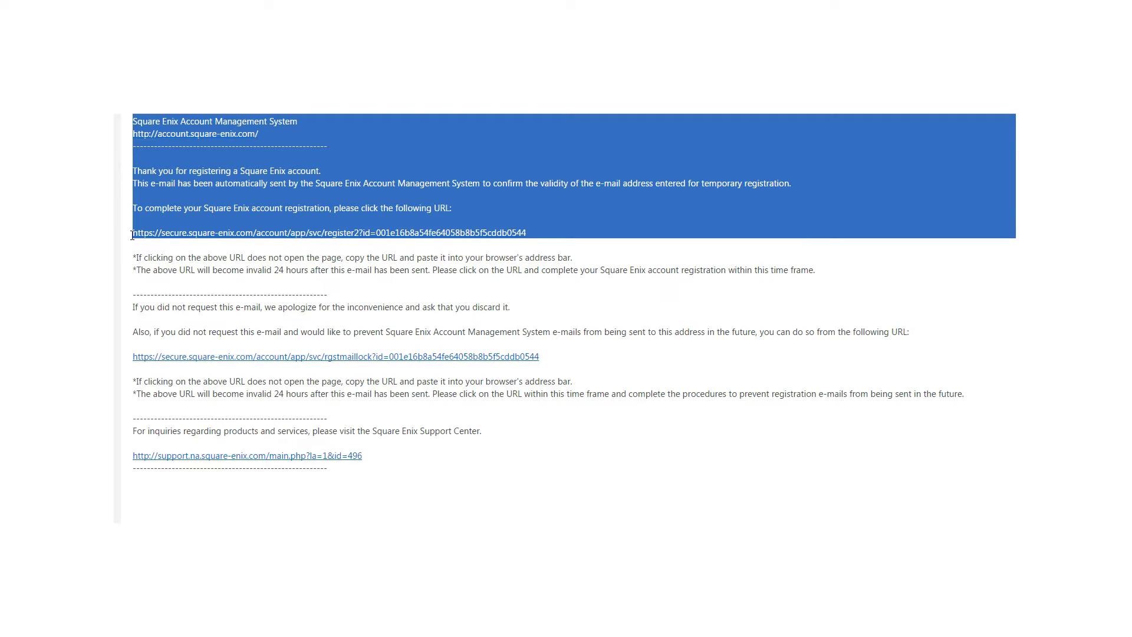
{"action": "left_click", "coordinate": [139, 243]}
{"action": "triple_click", "coordinate": [138, 239]}
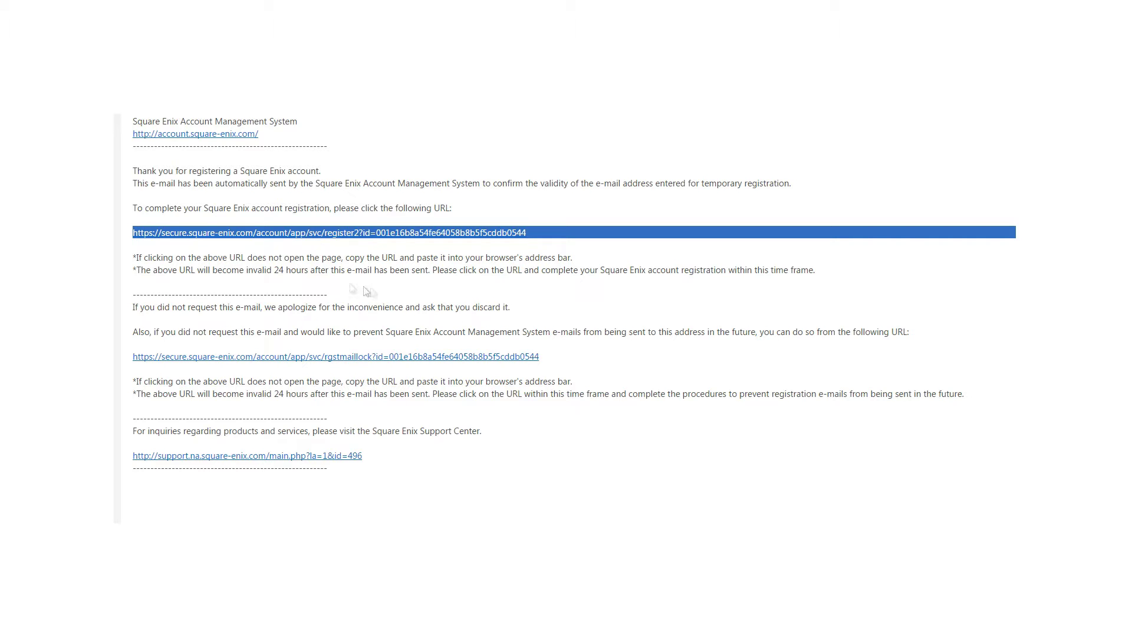
{"action": "left_click", "coordinate": [276, 254]}
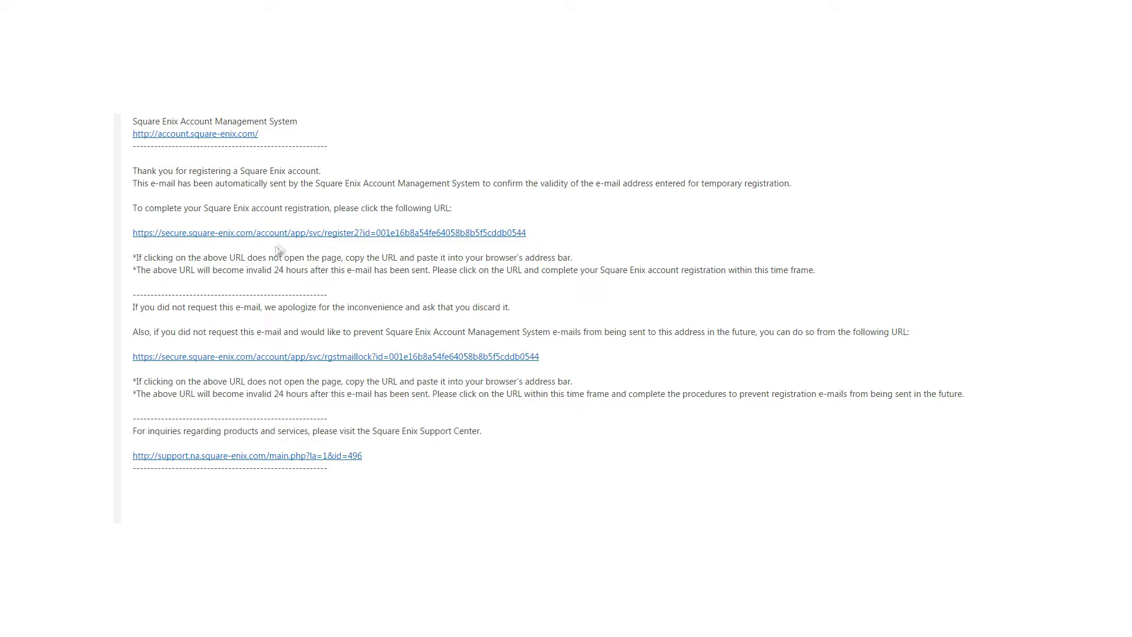
{"action": "left_click", "coordinate": [432, 234]}
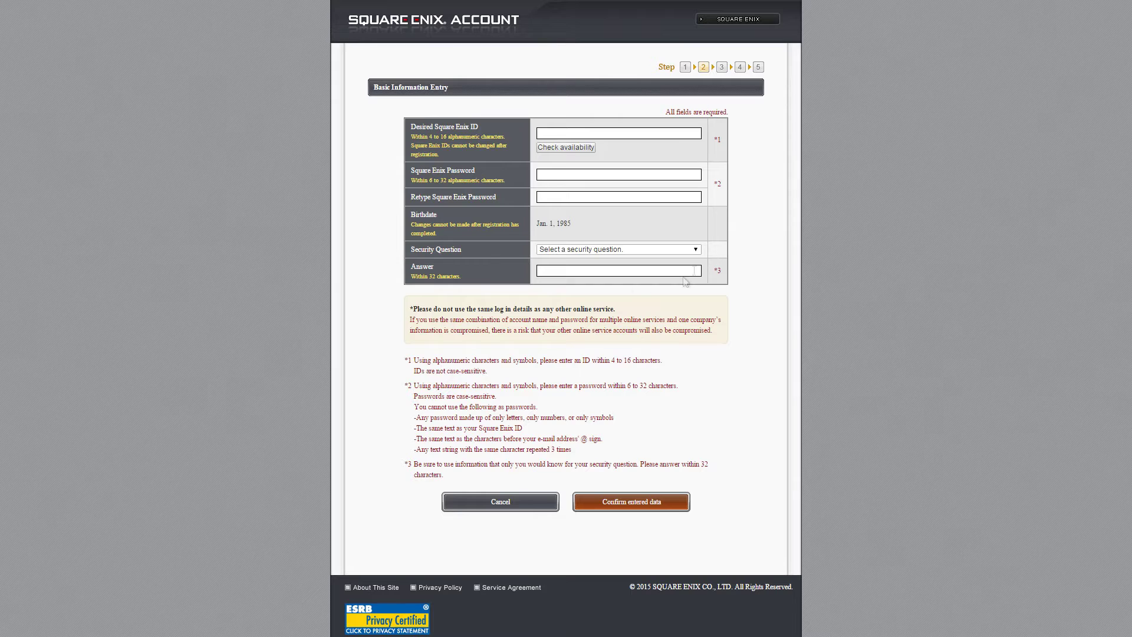
- Enter the chosen ID in the Desired Square Enix ID field
{"action": "left_click", "coordinate": [612, 133]}
{"action": "left_click_drag", "start_coordinate": [482, 127], "coordinate": [411, 128]}
{"action": "left_click", "coordinate": [551, 134]}
{"action": "type", "text": "dart"}
{"action": "type", "text": "sowrd"}
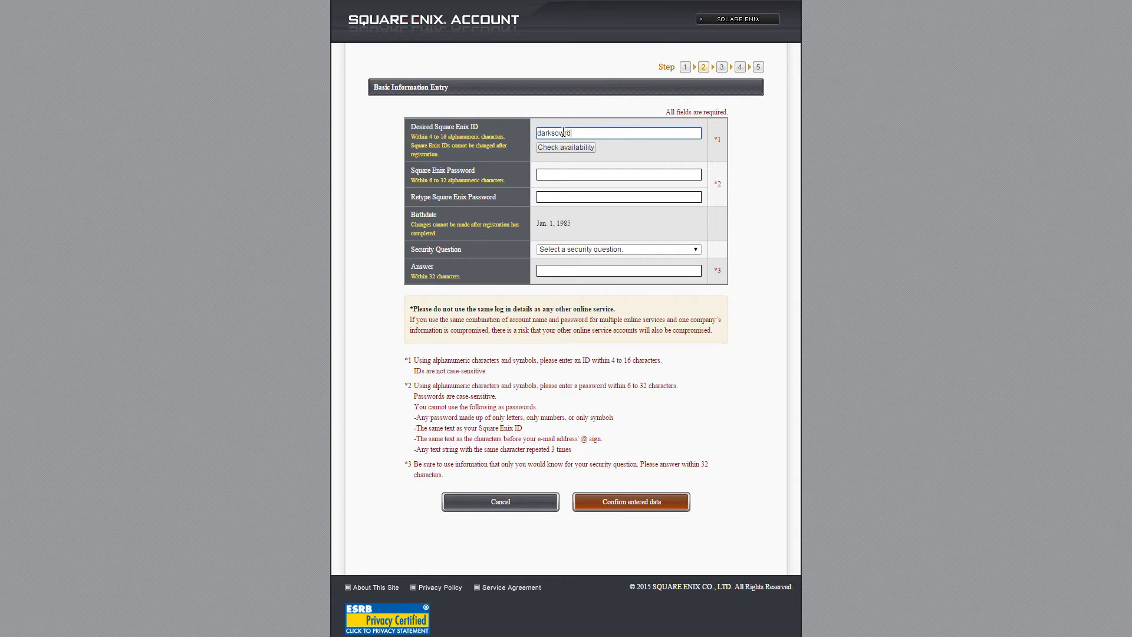
- Check the desired Square Enix ID and confirm 'This ID is available.' appears
{"action": "left_click", "coordinate": [568, 147]}
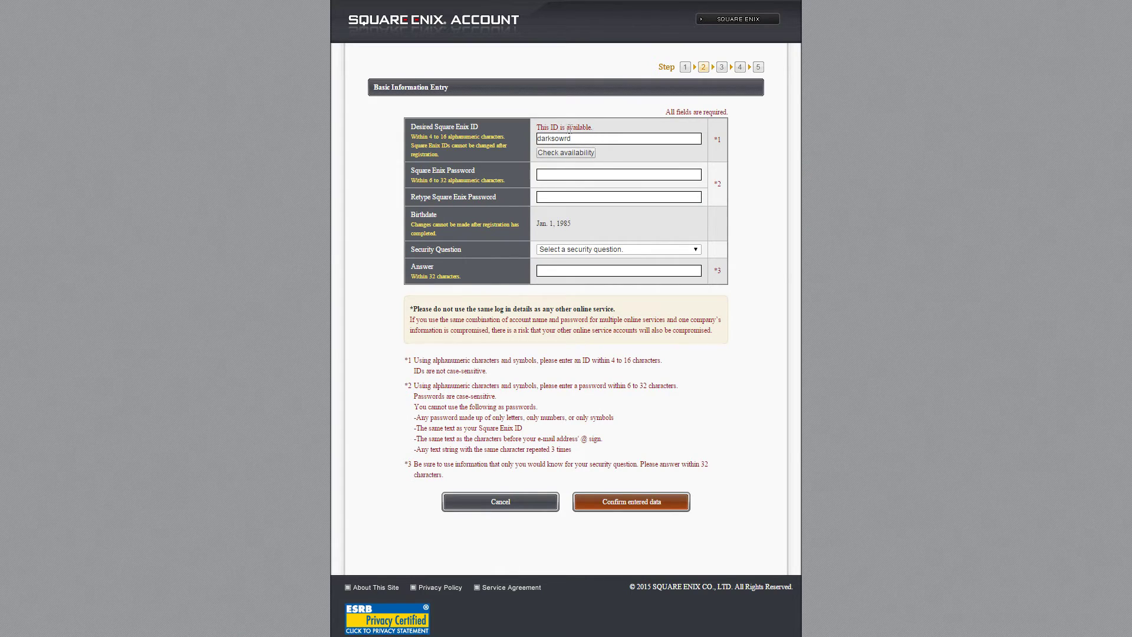
{"action": "left_click_drag", "start_coordinate": [595, 129], "coordinate": [534, 127]}
{"action": "left_click", "coordinate": [618, 173]}
{"action": "left_click", "coordinate": [563, 138]}
{"action": "left_click", "coordinate": [583, 137]}
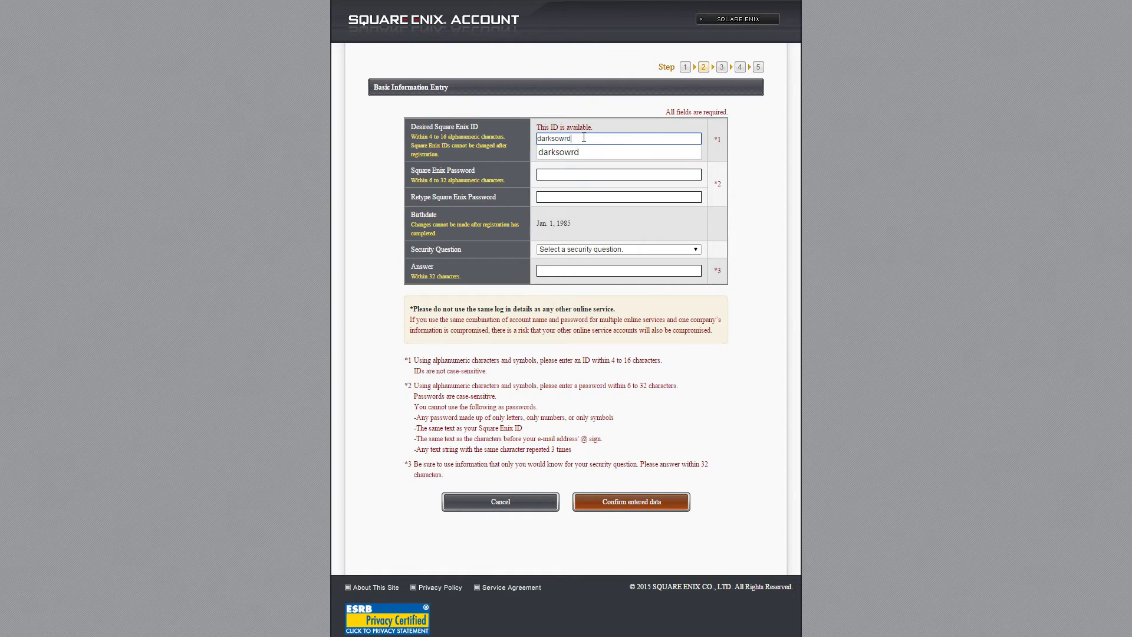
{"action": "left_click", "coordinate": [873, 182]}
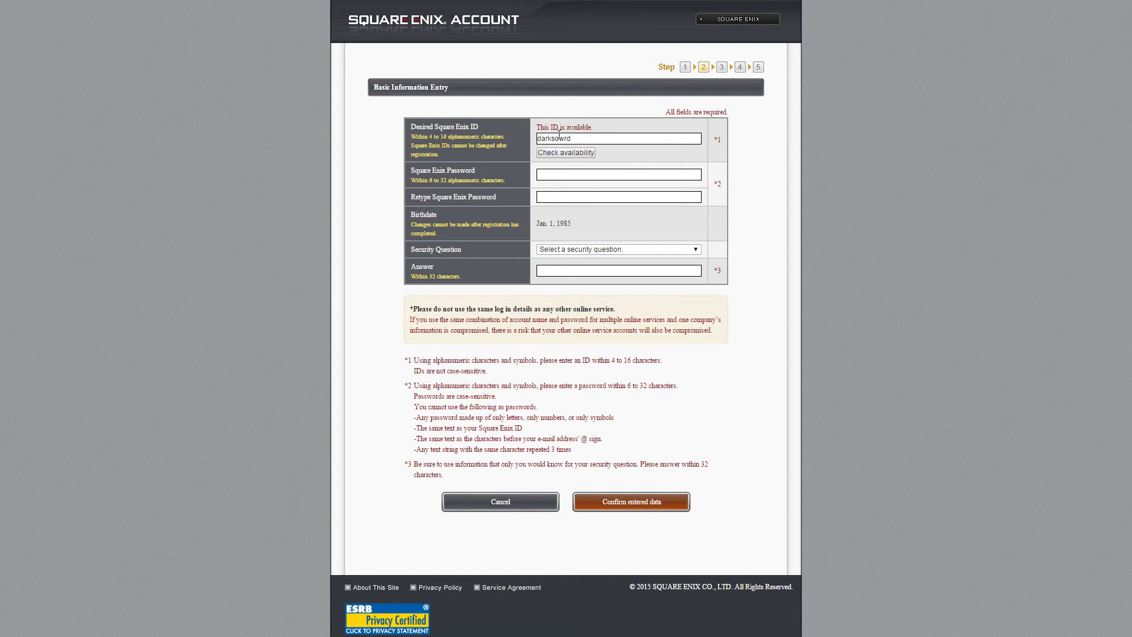
- Enter the account password in Square Enix Password and again in Retype Square Enix Password
{"action": "left_click_drag", "start_coordinate": [596, 126], "coordinate": [544, 119]}
{"action": "left_click", "coordinate": [521, 121]}
{"action": "left_click", "coordinate": [562, 172]}
{"action": "left_click", "coordinate": [431, 179]}
{"action": "left_click", "coordinate": [593, 175]}
{"action": "key", "text": "Tab"}
{"action": "left_click_drag", "start_coordinate": [578, 228], "coordinate": [532, 217]}
{"action": "left_click", "coordinate": [672, 214]}
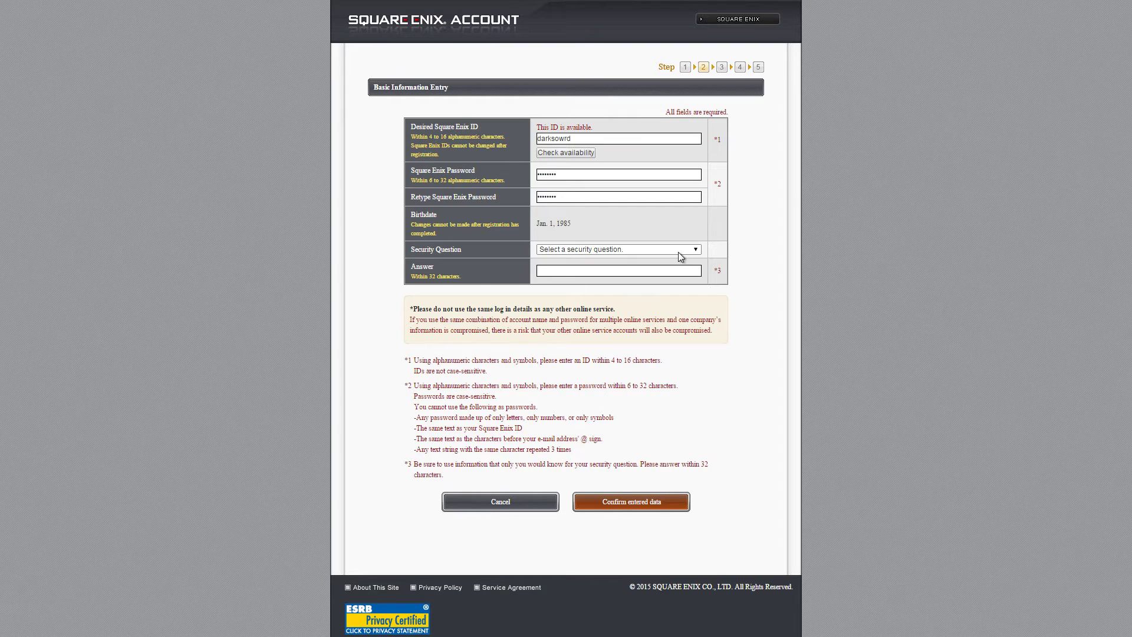
{"action": "left_click", "coordinate": [681, 252]}
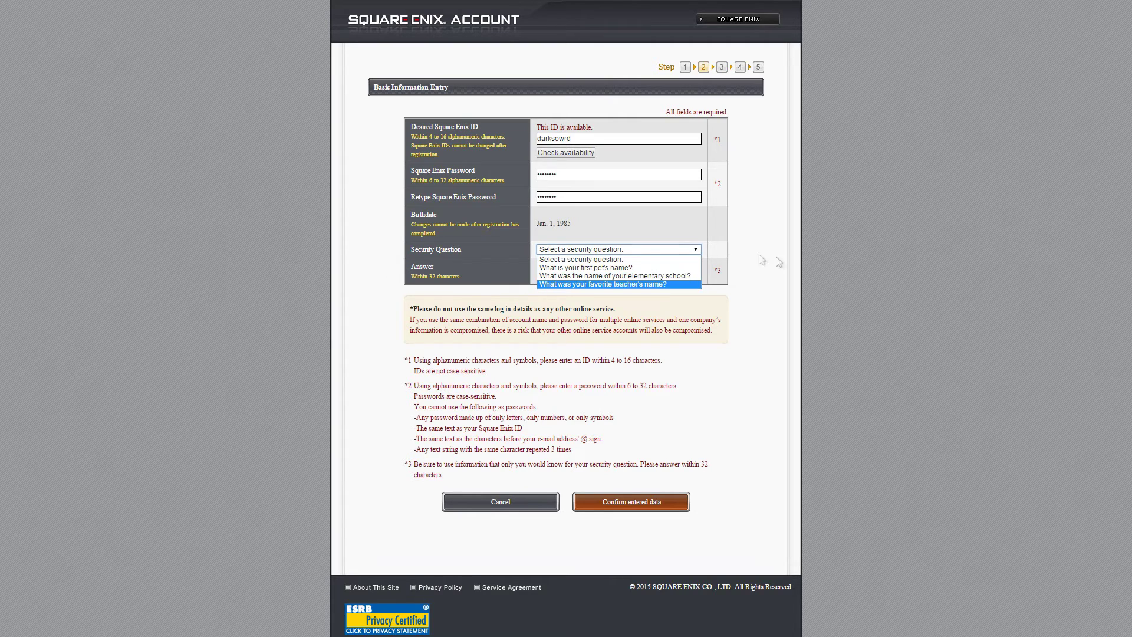
- Choose 'What is your first pet's name?' as the security question and type the security answer
{"action": "key", "text": "Up"}
{"action": "key", "text": "Up"}
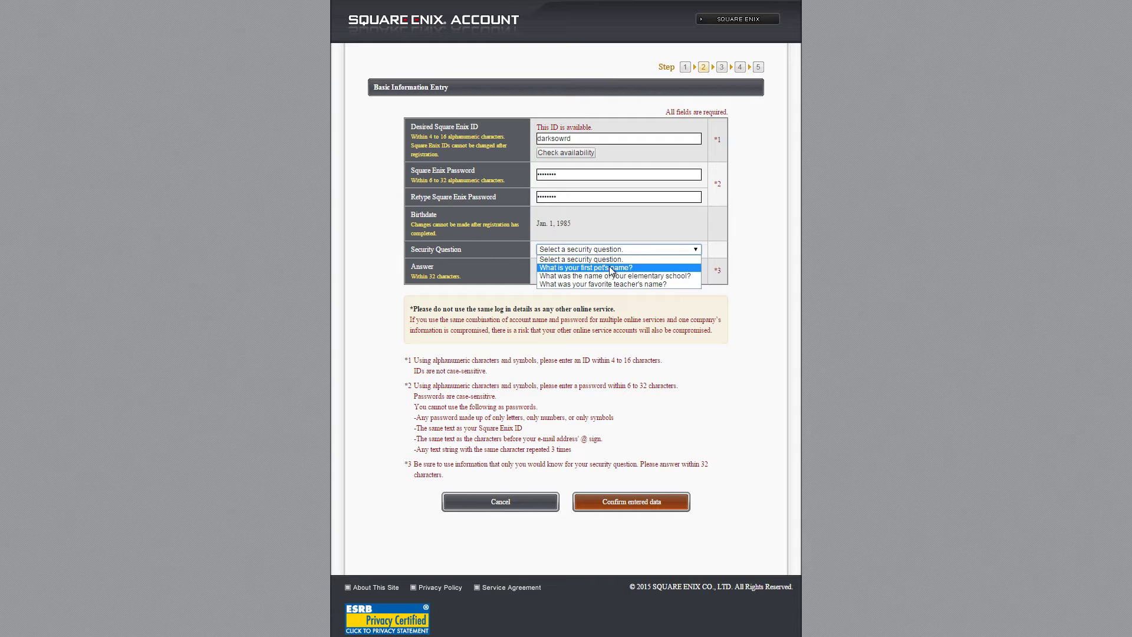
{"action": "left_click", "coordinate": [607, 268]}
{"action": "left_click", "coordinate": [608, 268]}
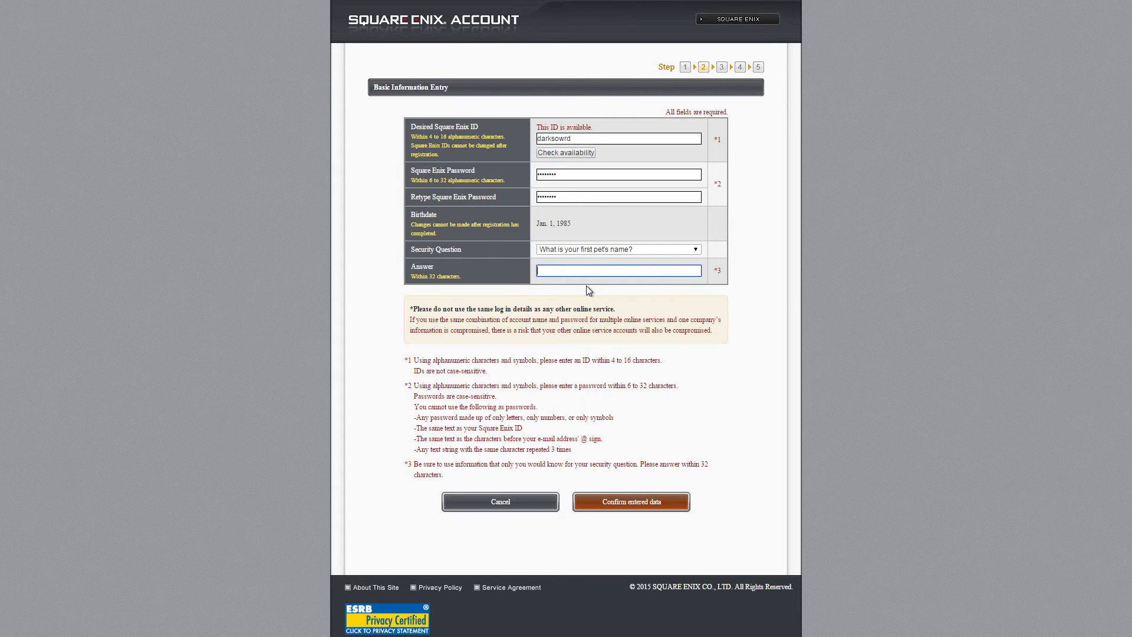
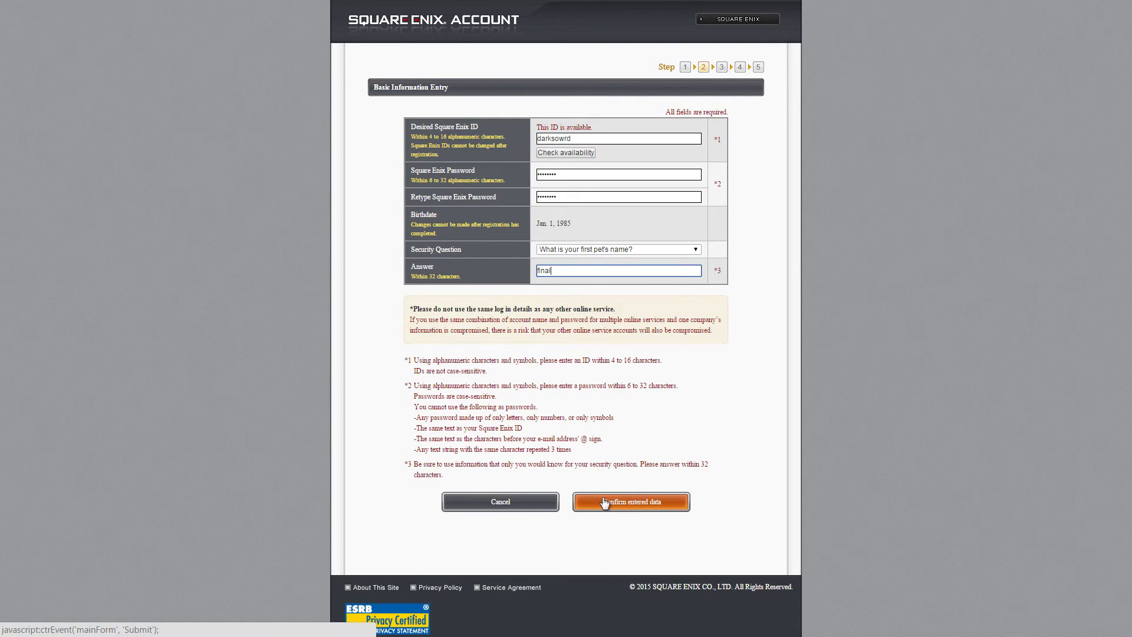
- Submit the completed basic information form with Confirm entered data
{"action": "left_click", "coordinate": [634, 503]}
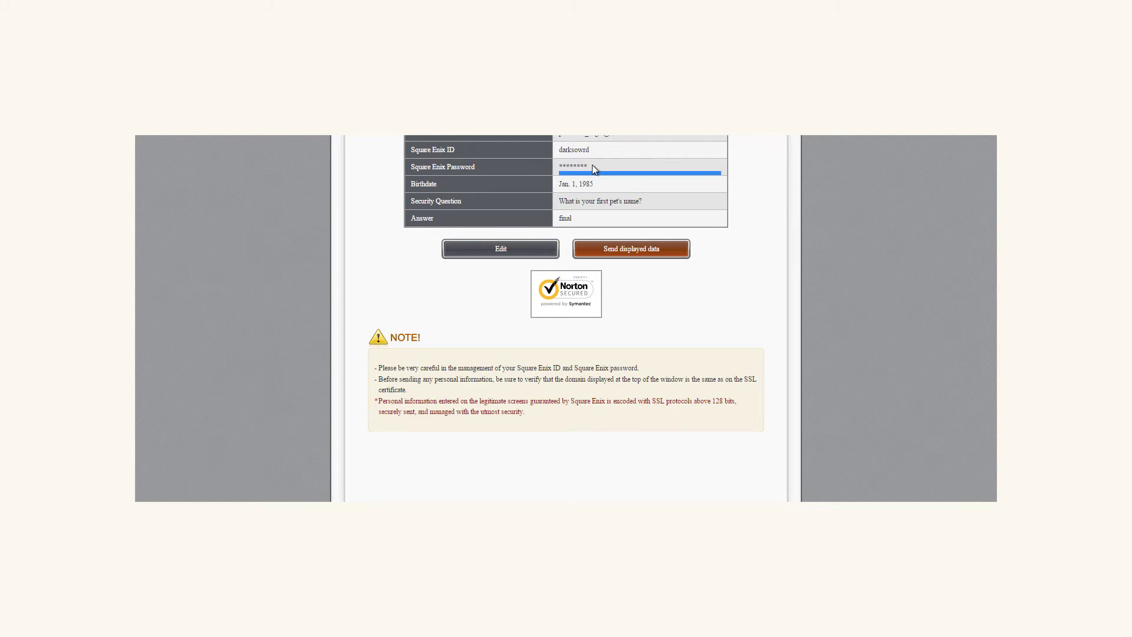
- Review the confirmation table's entered details, including birthdate and security question rows
{"action": "left_click_drag", "start_coordinate": [651, 192], "coordinate": [565, 201]}
{"action": "left_click", "coordinate": [674, 199]}
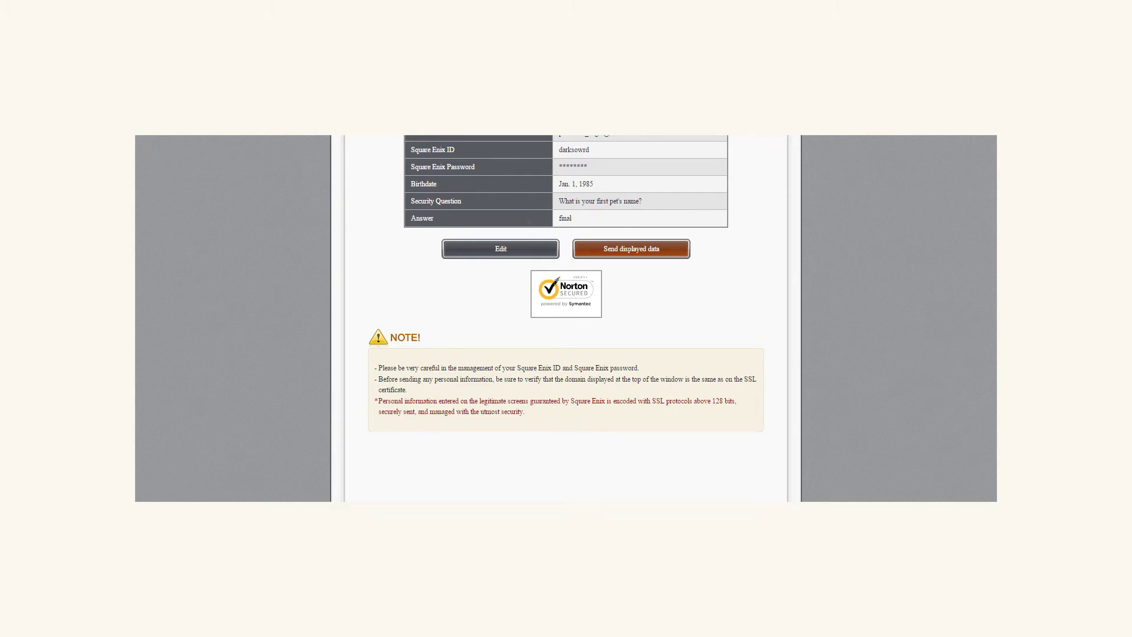
{"action": "left_click_drag", "start_coordinate": [644, 134], "coordinate": [733, 269]}
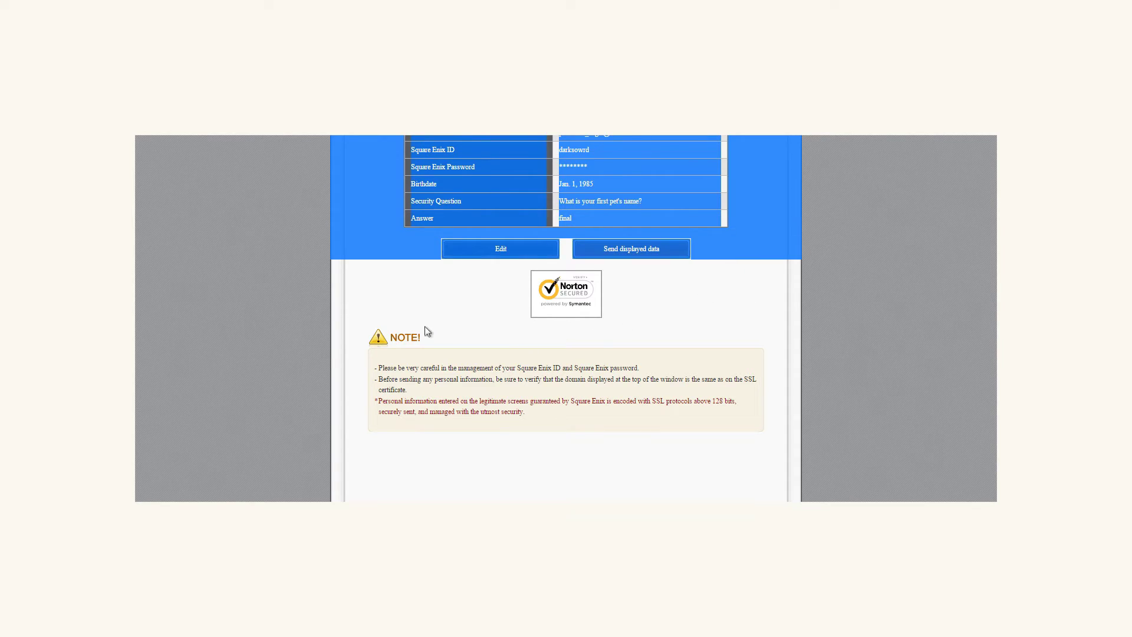
{"action": "left_click", "coordinate": [401, 304]}
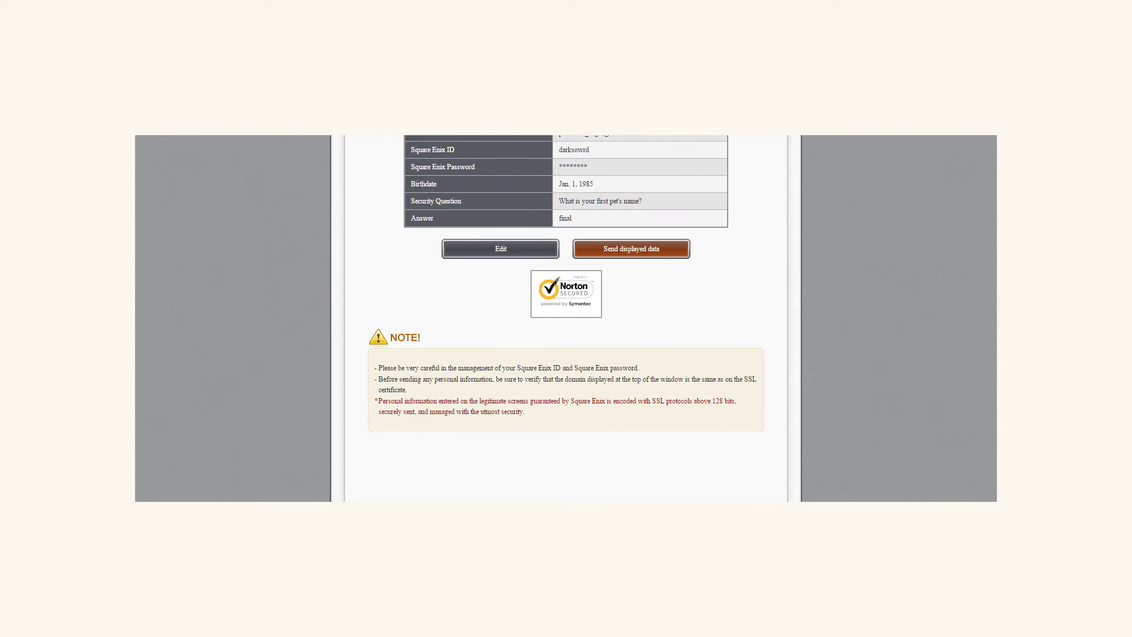
{"action": "left_click_drag", "start_coordinate": [413, 137], "coordinate": [534, 311]}
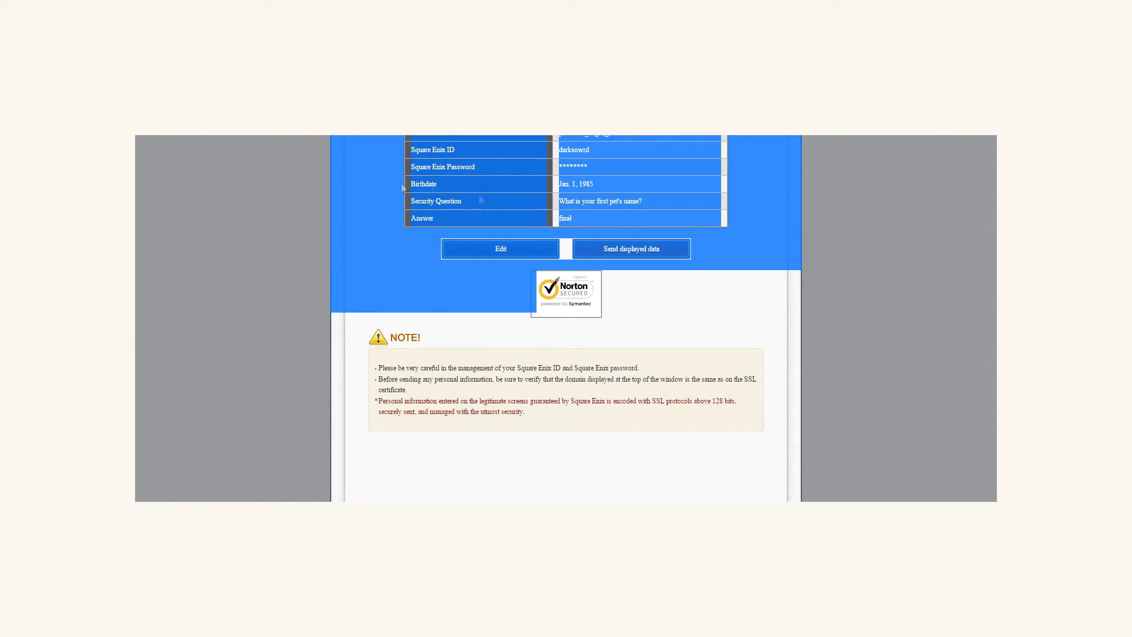
{"action": "left_click", "coordinate": [787, 223]}
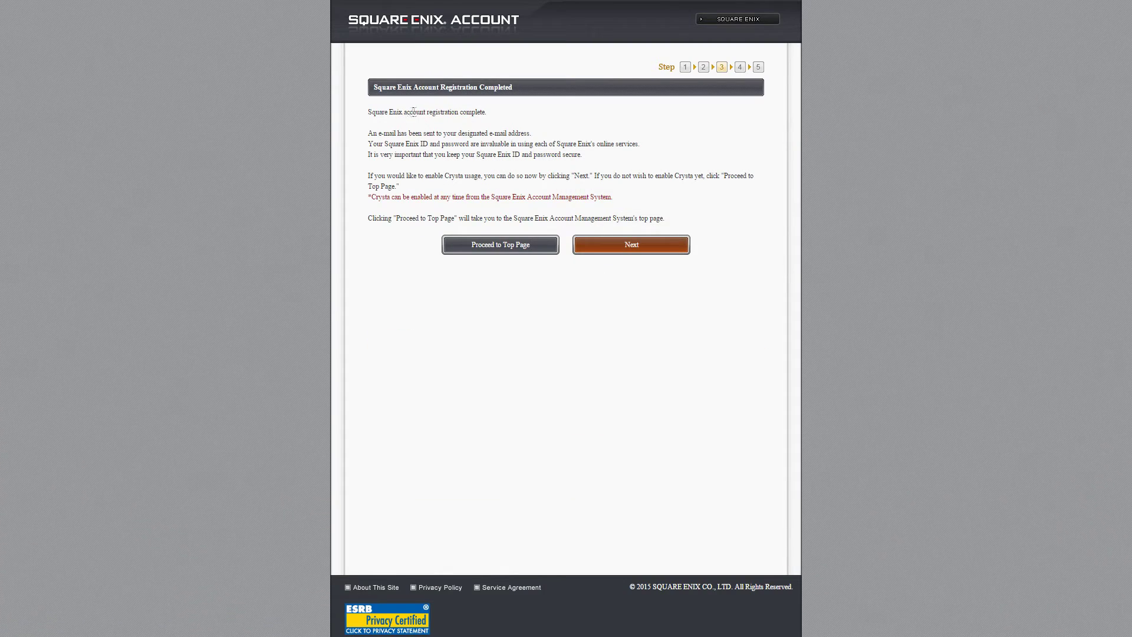
- Read the registration-complete message and e-mail notice, then continue to Detailed Information Entry
{"action": "left_click_drag", "start_coordinate": [468, 114], "coordinate": [366, 116]}
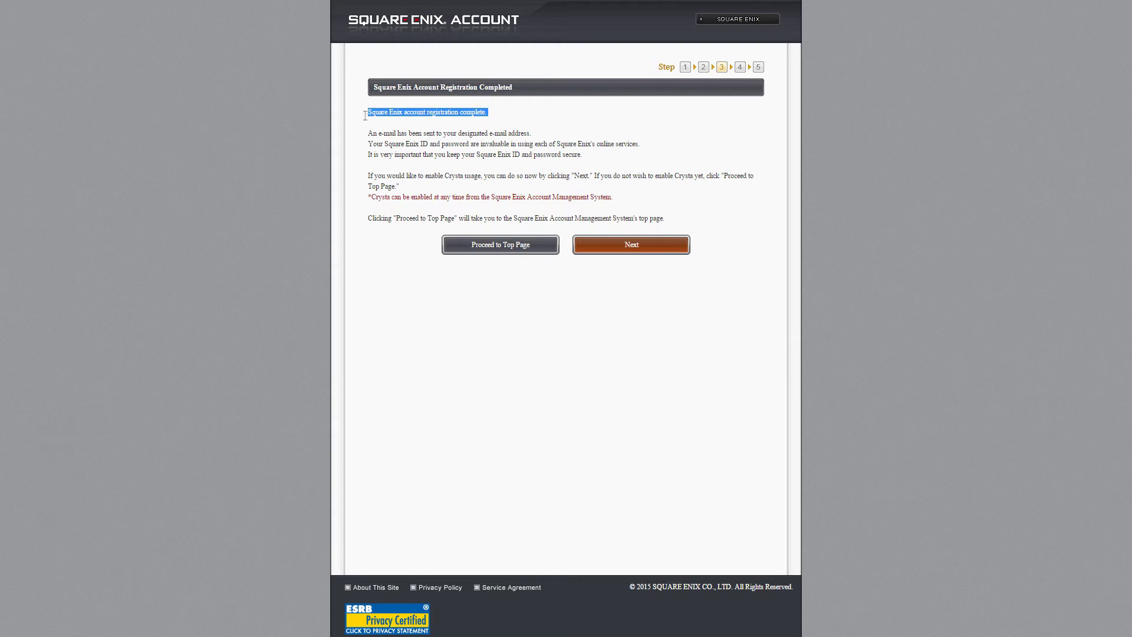
{"action": "left_click", "coordinate": [499, 120]}
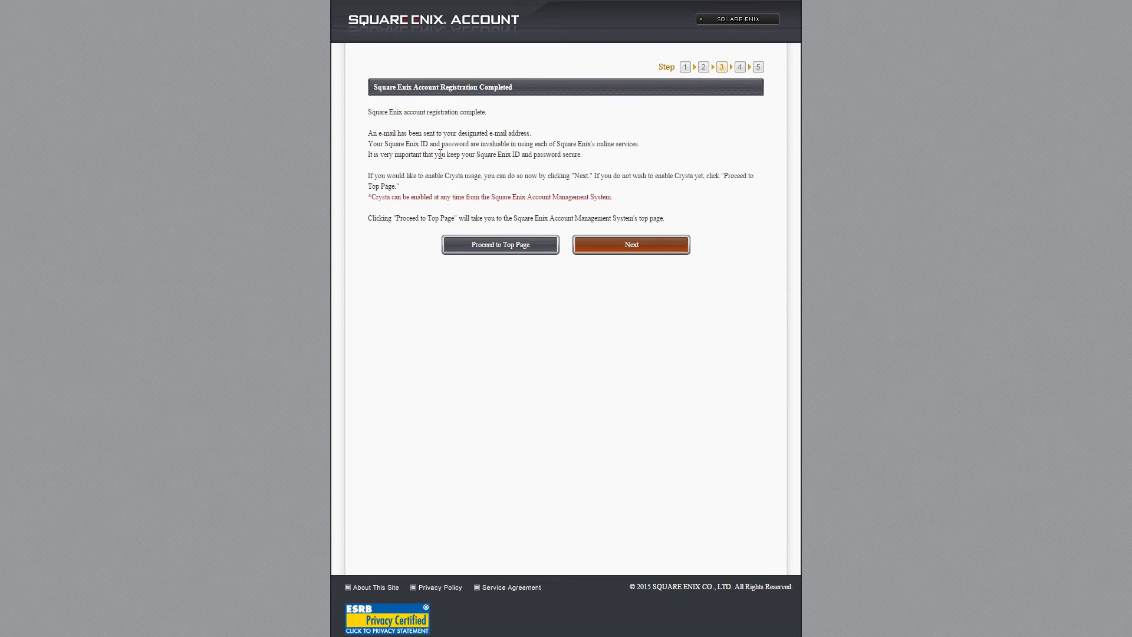
{"action": "left_click_drag", "start_coordinate": [519, 133], "coordinate": [527, 134]}
{"action": "left_click", "coordinate": [377, 144]}
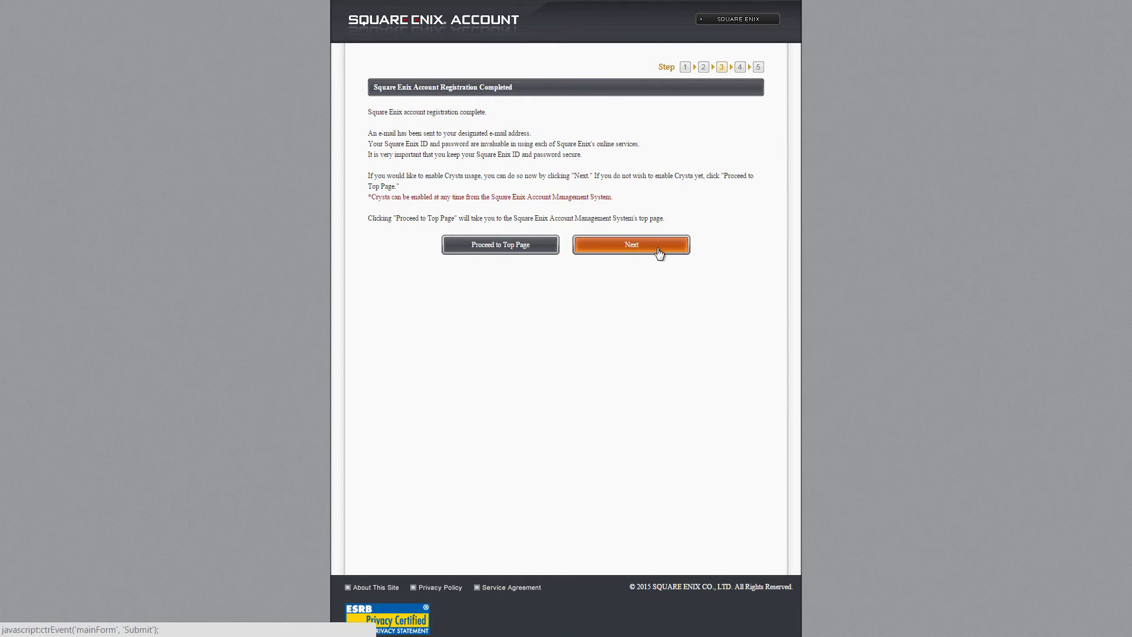
{"action": "left_click", "coordinate": [659, 251]}
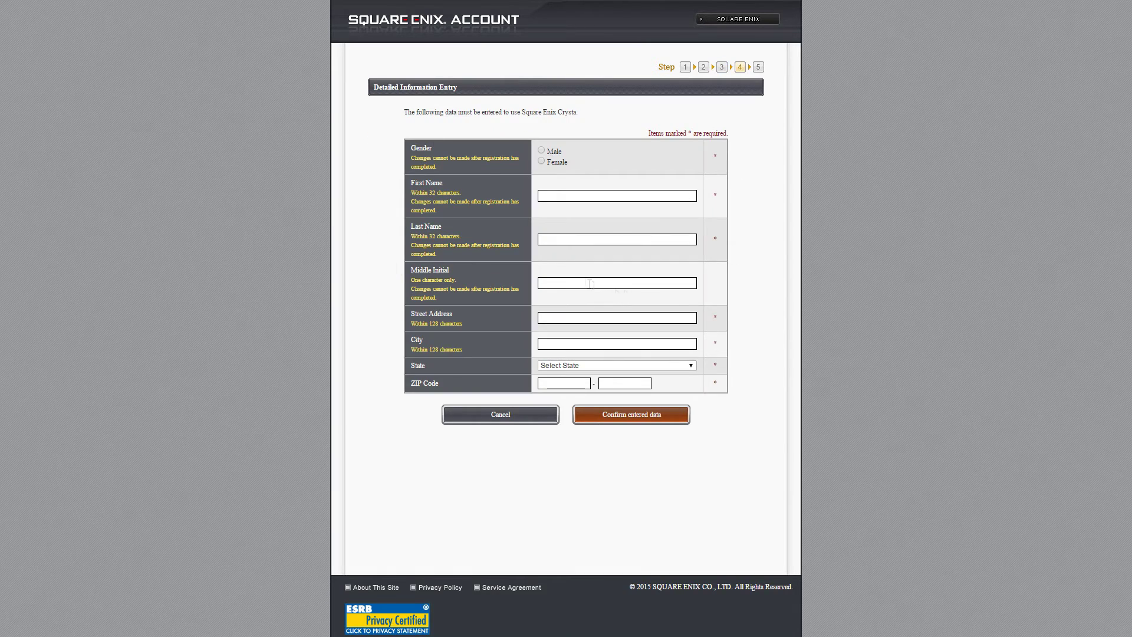
- Select Male as the gender and enter the first and last name
{"action": "left_click", "coordinate": [542, 150]}
{"action": "left_click", "coordinate": [575, 196]}
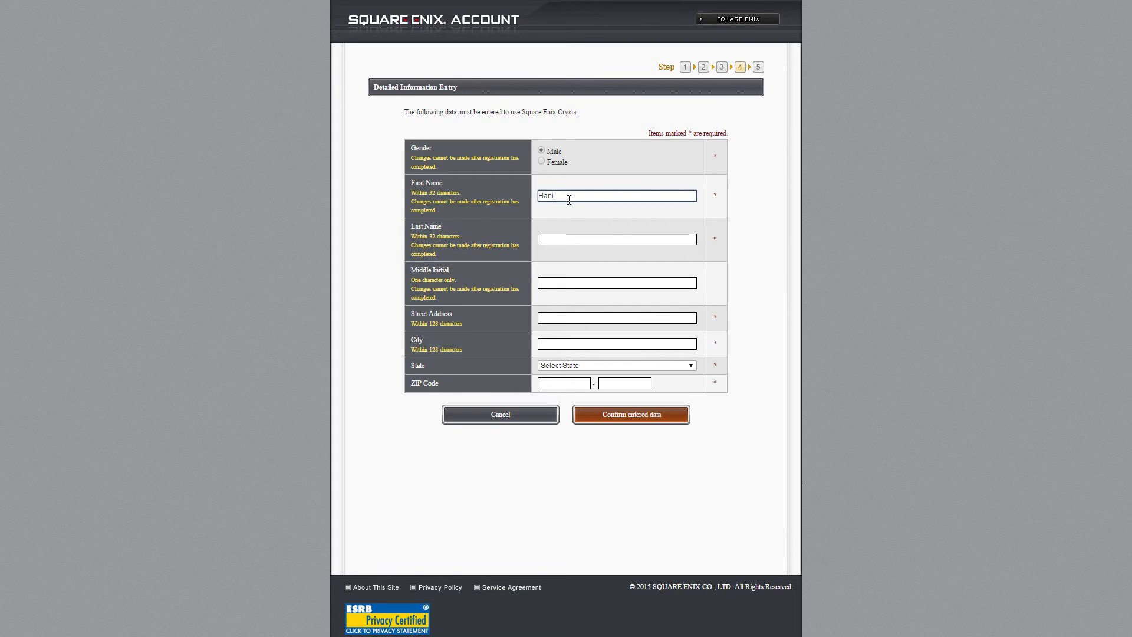
{"action": "key", "text": "Tab"}
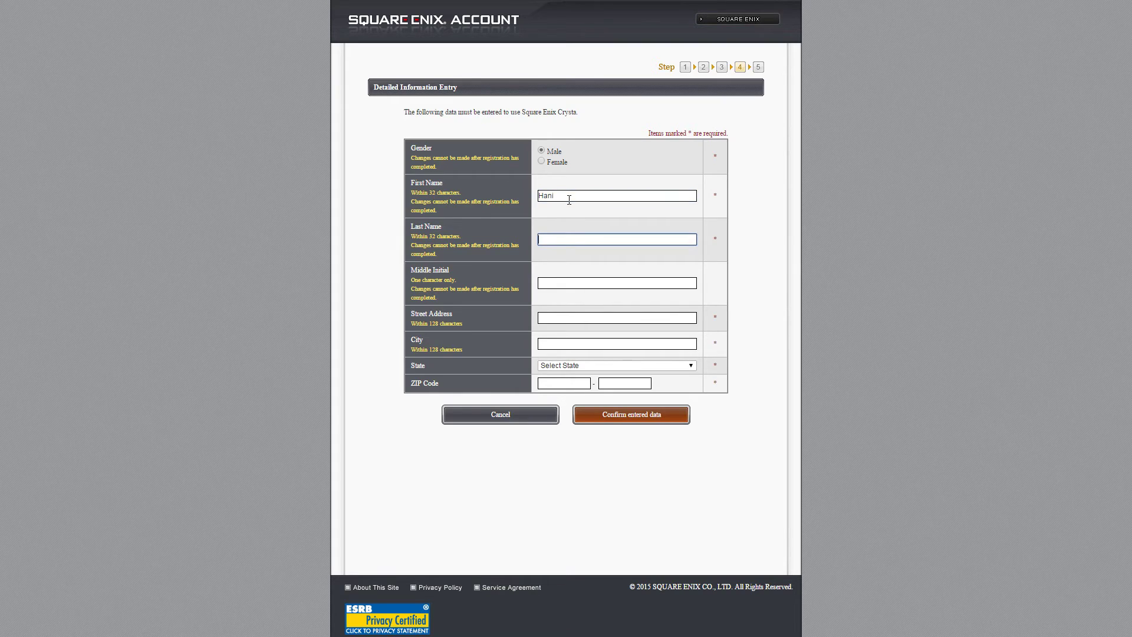
- Enter the street address and the city
{"action": "left_click", "coordinate": [585, 317]}
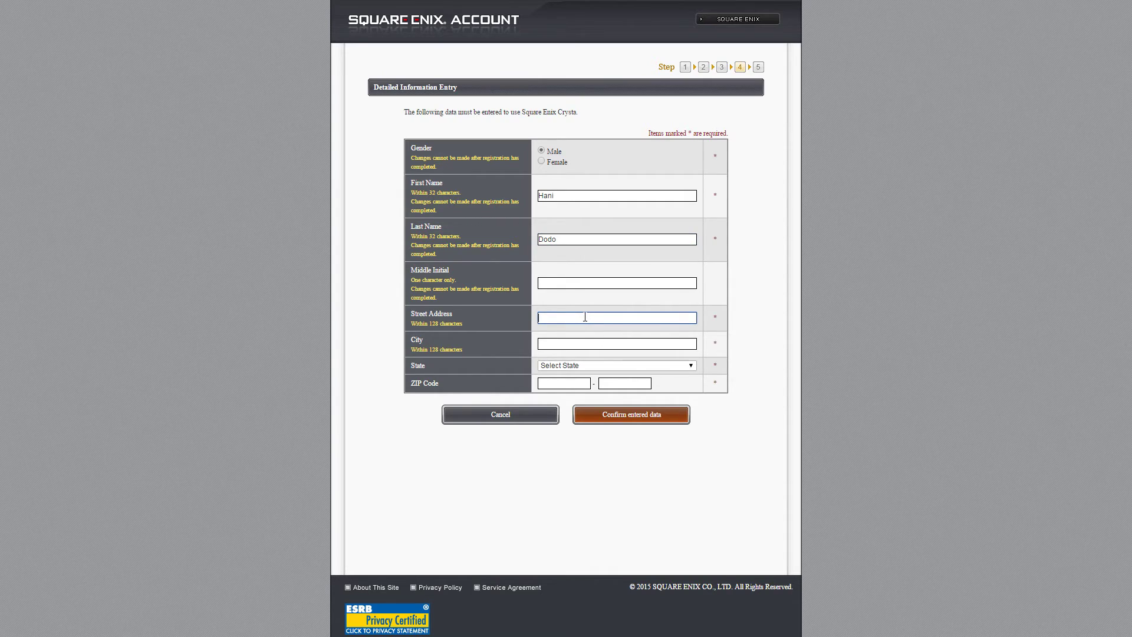
{"action": "type", "text": "51551"}
{"action": "left_click", "coordinate": [565, 341]}
{"action": "type", "text": "Riyadh"}
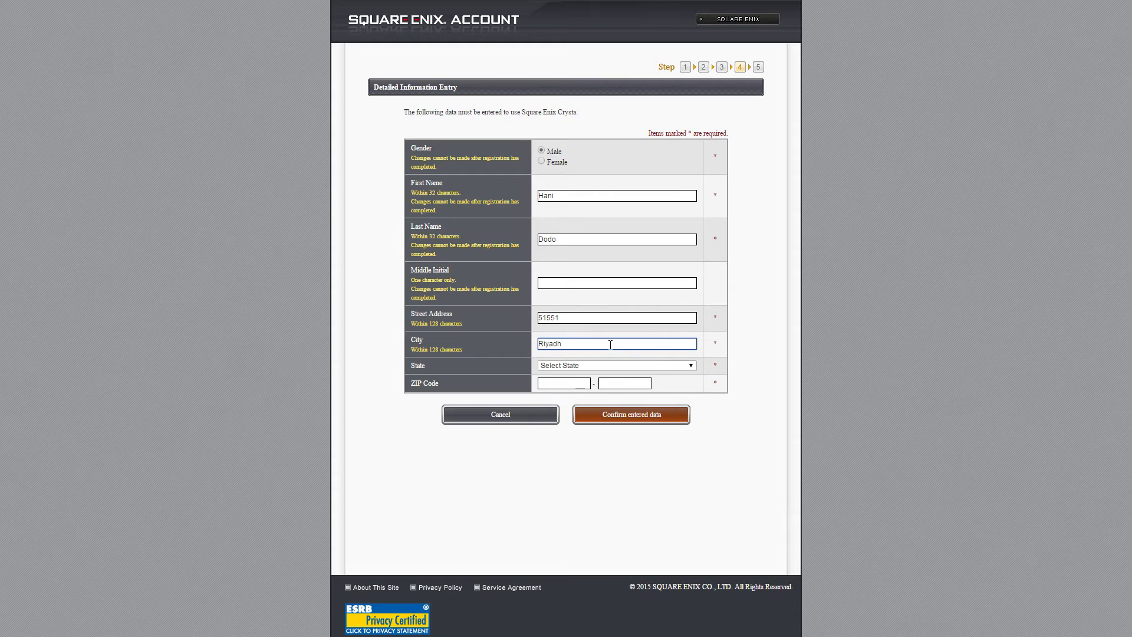
- Pick New York from the State list
{"action": "left_click", "coordinate": [688, 366]}
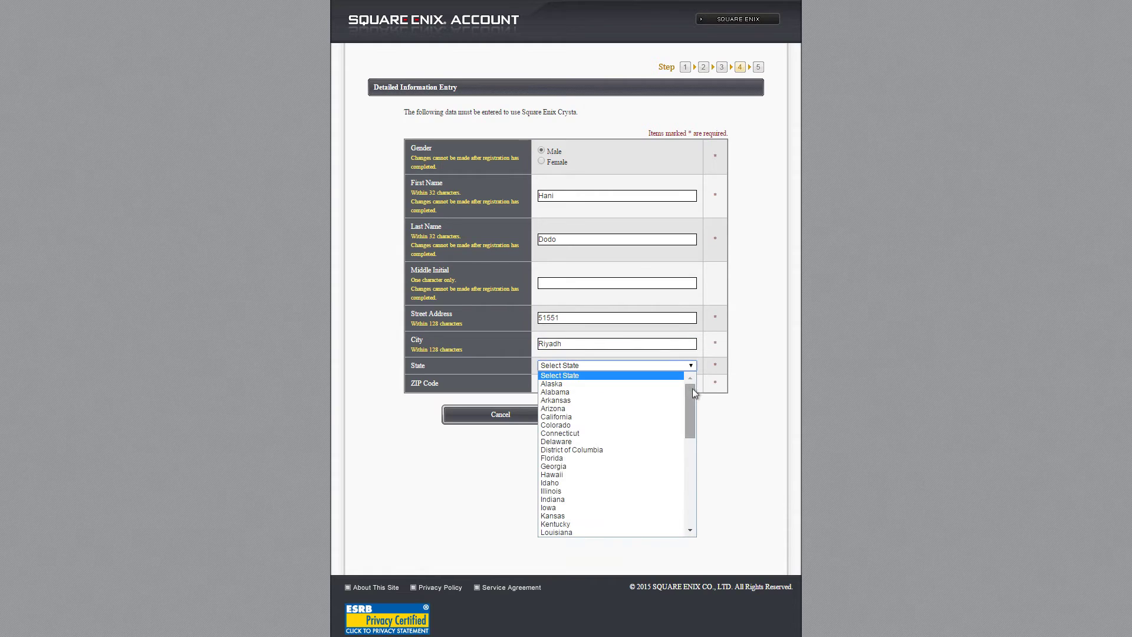
{"action": "mouse_move", "coordinate": [692, 397]}
{"action": "left_mouse_down"}
{"action": "mouse_move", "coordinate": [699, 509]}
{"action": "mouse_move", "coordinate": [701, 384]}
{"action": "left_mouse_up"}
{"action": "left_click", "coordinate": [699, 384]}
{"action": "left_click", "coordinate": [693, 365]}
{"action": "scroll", "coordinate": [657, 419], "scroll_direction": "down", "scroll_amount": 10}
{"action": "scroll", "coordinate": [657, 419], "scroll_direction": "up", "scroll_amount": 10}
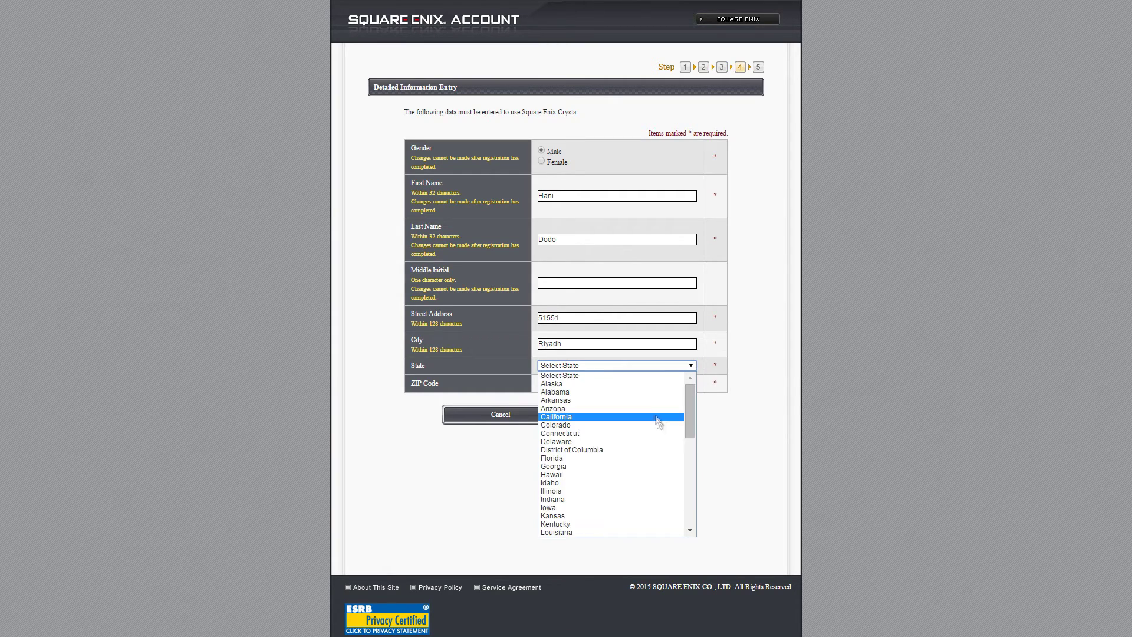
{"action": "scroll", "coordinate": [626, 387], "scroll_direction": "down", "scroll_amount": 8}
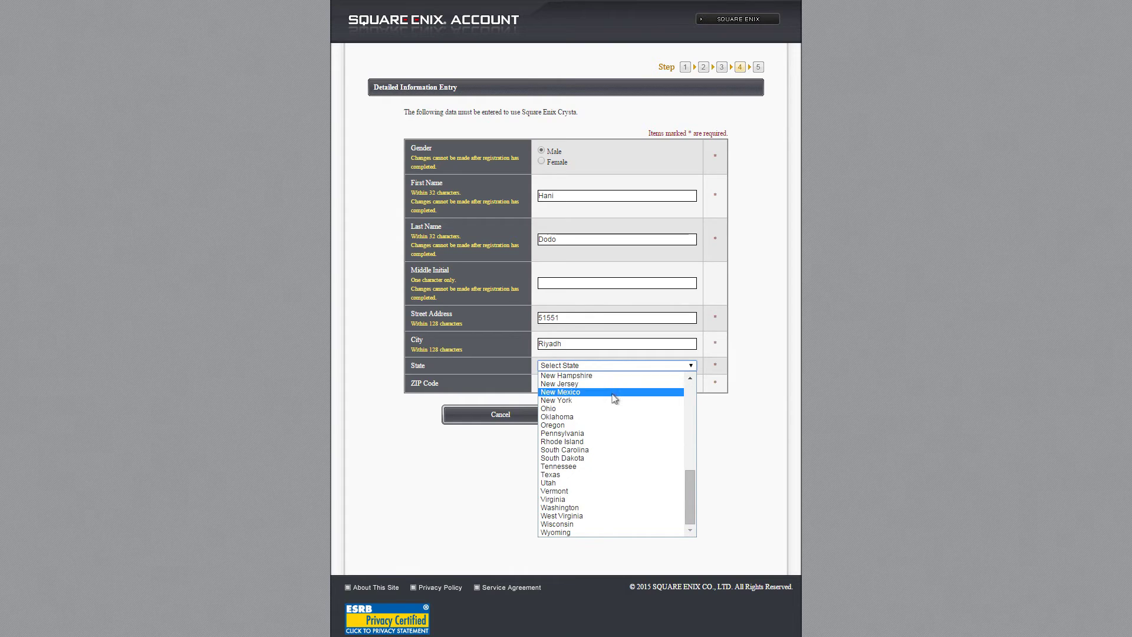
{"action": "left_click", "coordinate": [606, 399]}
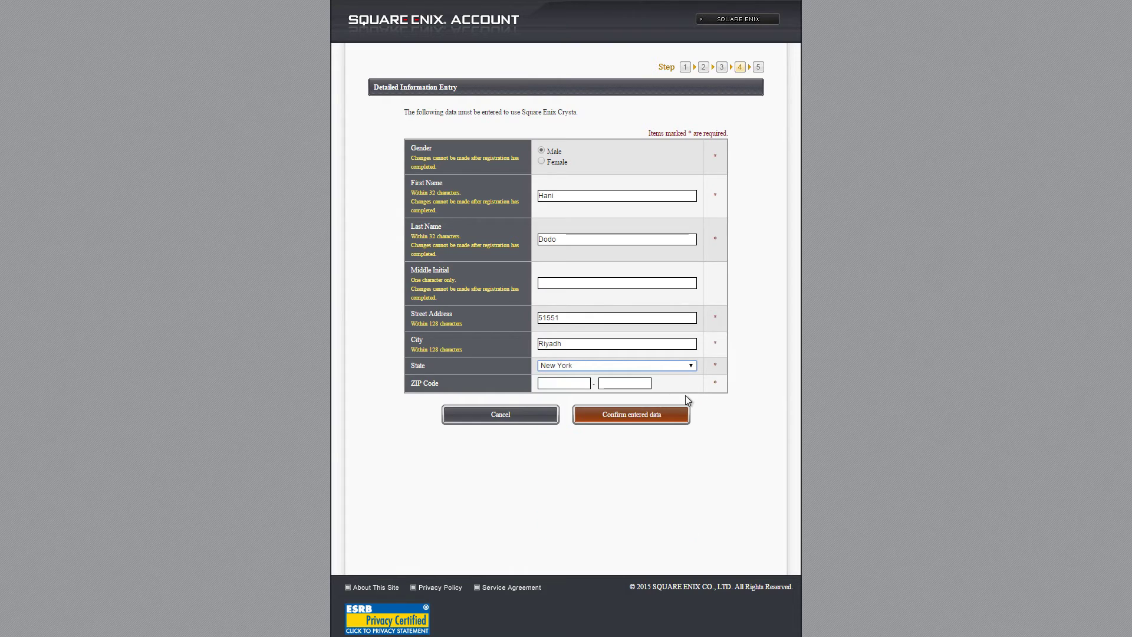
- Replace the city entry with NY, go to the ZIP code field, and submit for confirmation
{"action": "left_click", "coordinate": [562, 342]}
{"action": "double_click", "coordinate": [570, 342]}
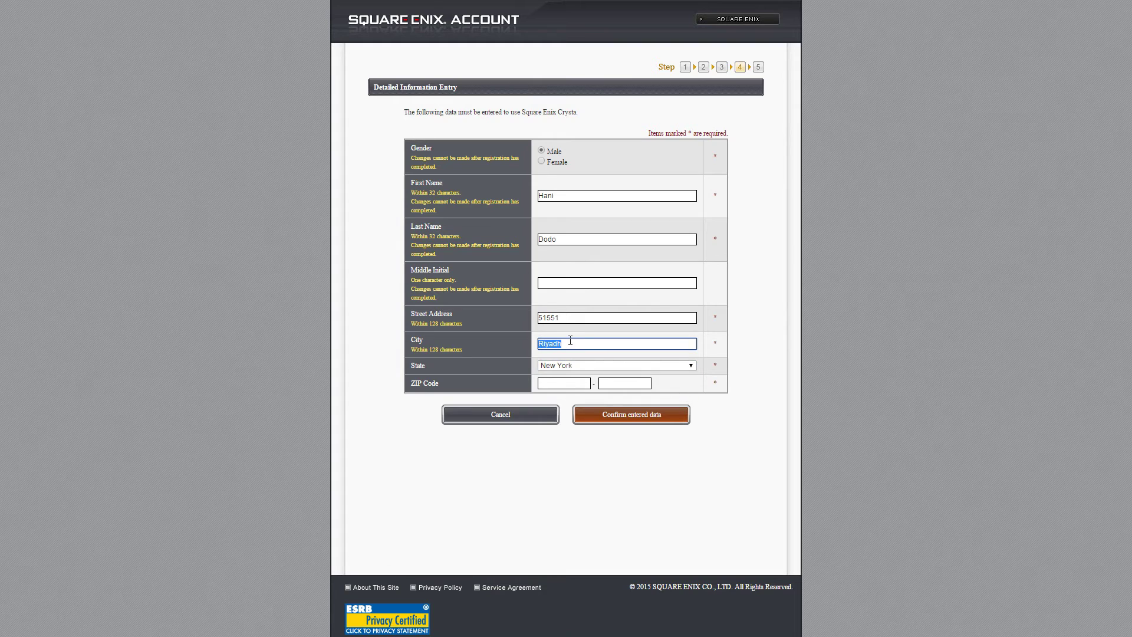
{"action": "type", "text": "NY"}
{"action": "left_click", "coordinate": [610, 384]}
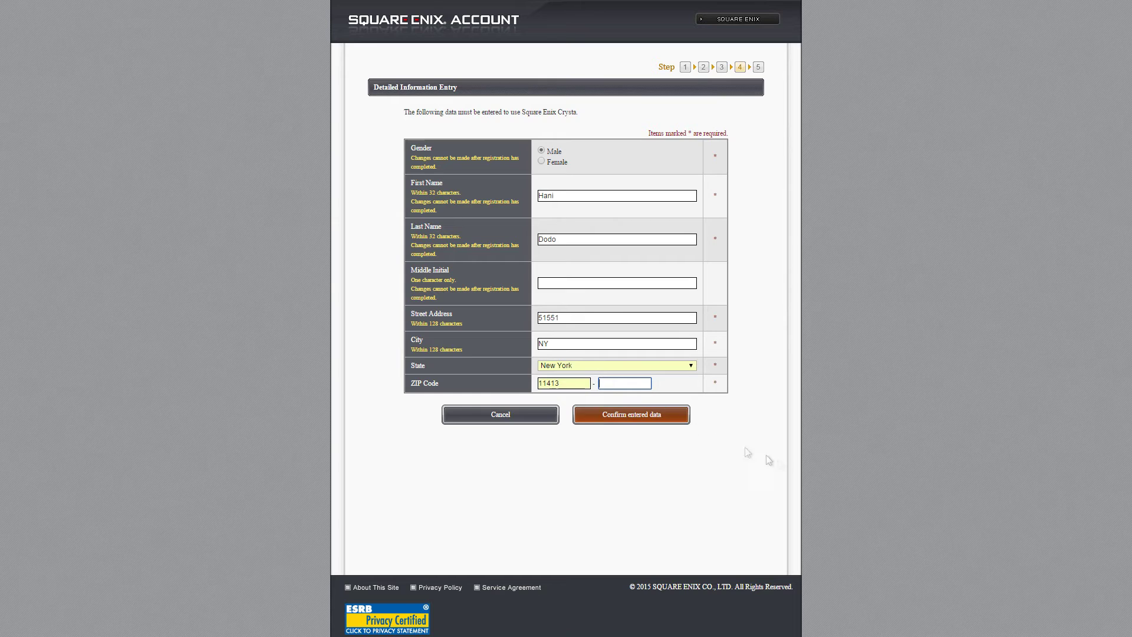
{"action": "left_click", "coordinate": [617, 420]}
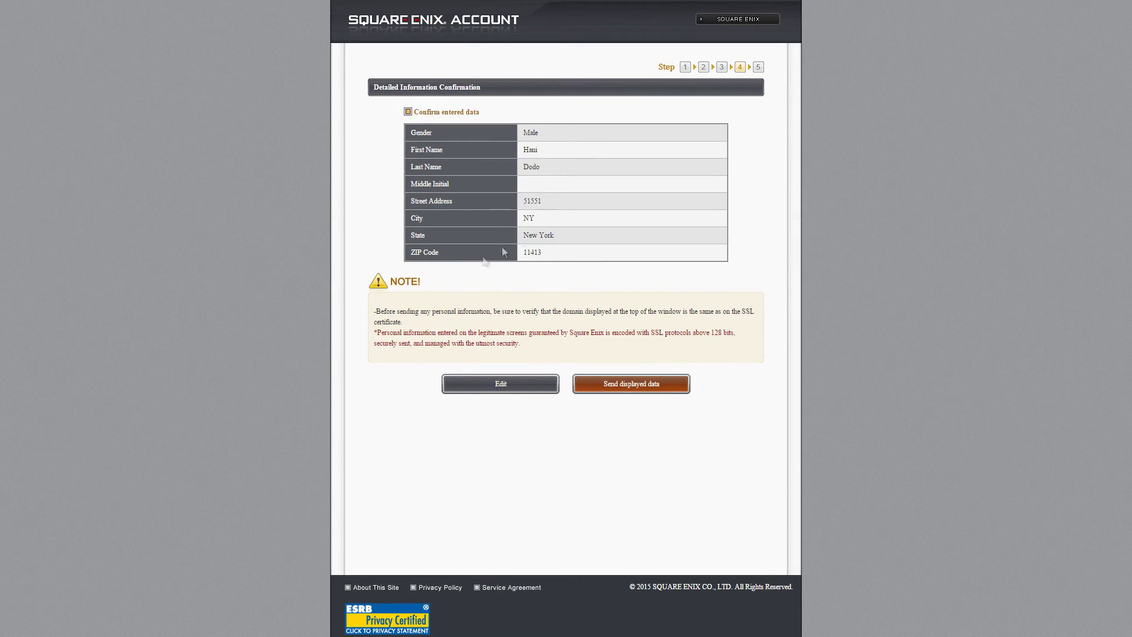
{"action": "left_click_drag", "start_coordinate": [541, 254], "coordinate": [530, 255]}
{"action": "double_click", "coordinate": [549, 204]}
{"action": "left_click", "coordinate": [585, 207]}
{"action": "triple_click", "coordinate": [561, 202]}
{"action": "left_click", "coordinate": [554, 207]}
{"action": "triple_click", "coordinate": [546, 204]}
{"action": "left_click", "coordinate": [554, 263]}
{"action": "left_click_drag", "start_coordinate": [557, 237], "coordinate": [530, 224]}
- Send the confirmed personal details and proceed to the account top page
{"action": "left_click", "coordinate": [626, 384]}
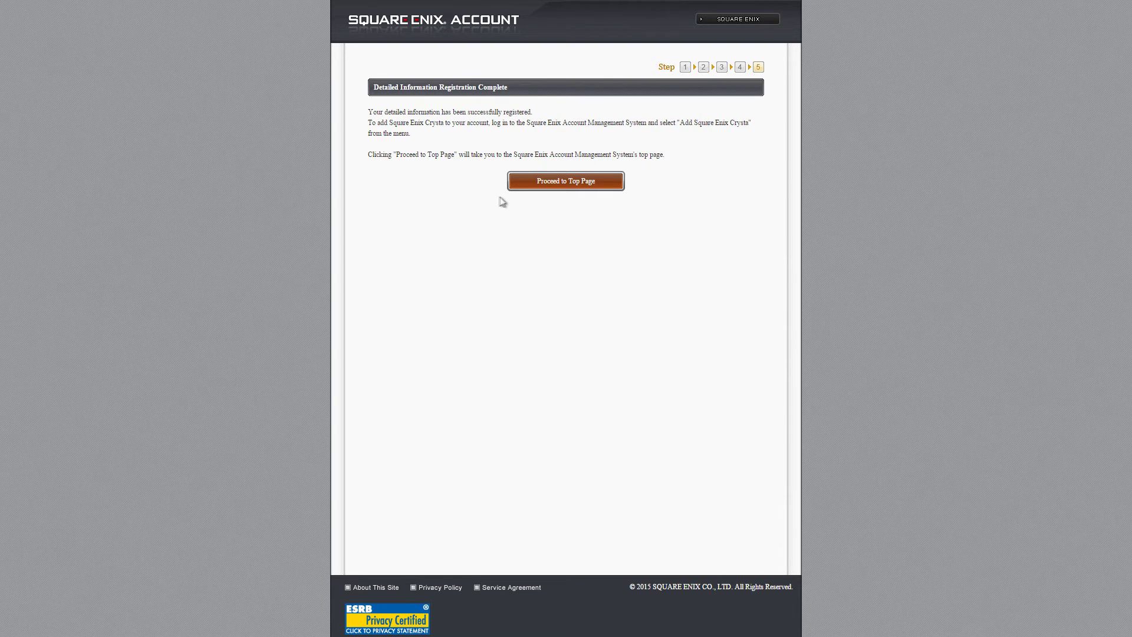
{"action": "left_click", "coordinate": [582, 186]}
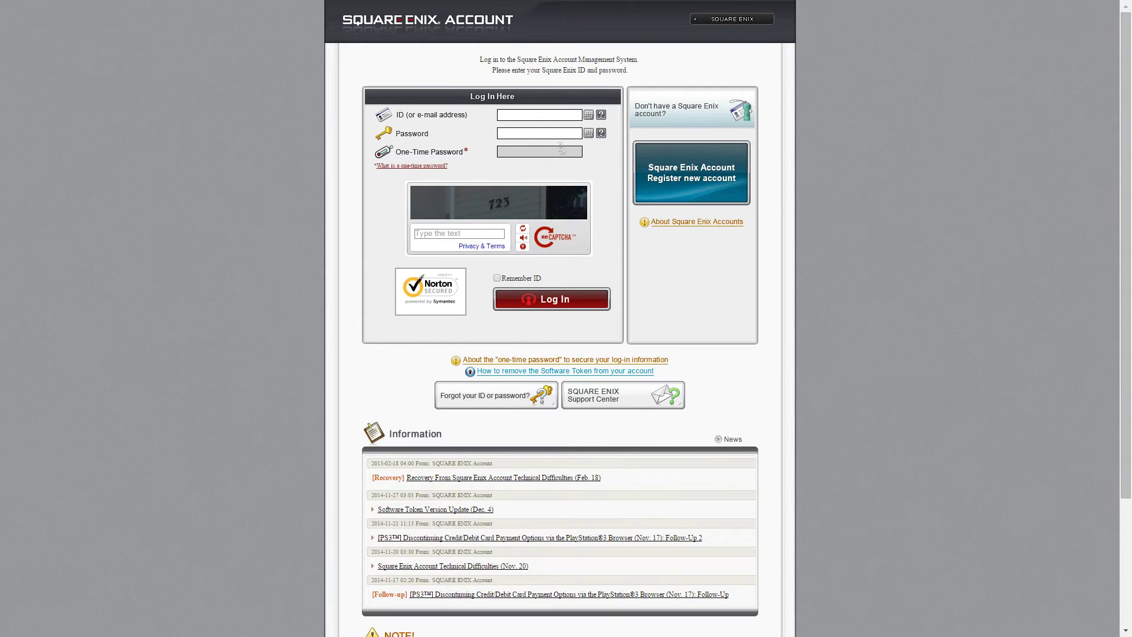
- Enter the new Square Enix ID, fixing a typo, and its password
{"action": "type", "text": "darksowrd"}
{"action": "key", "text": "Tab"}
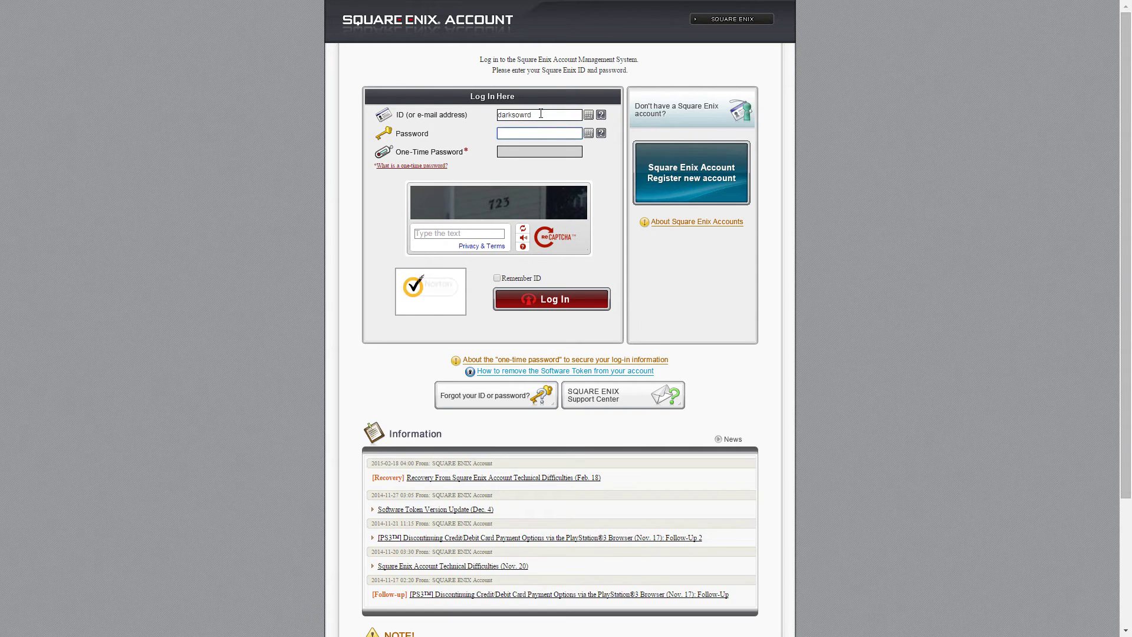
{"action": "type", "text": "****"}
- Enter the word-verification text, retry with the new text after the mismatch, and log in
{"action": "left_click", "coordinate": [471, 230]}
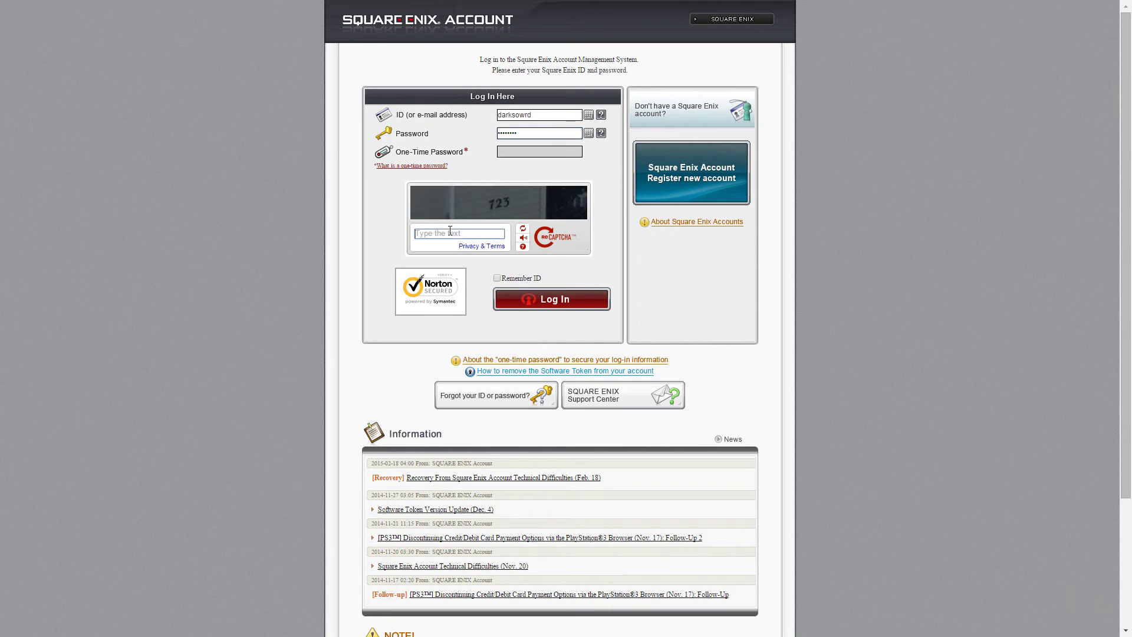
{"action": "left_click", "coordinate": [558, 302]}
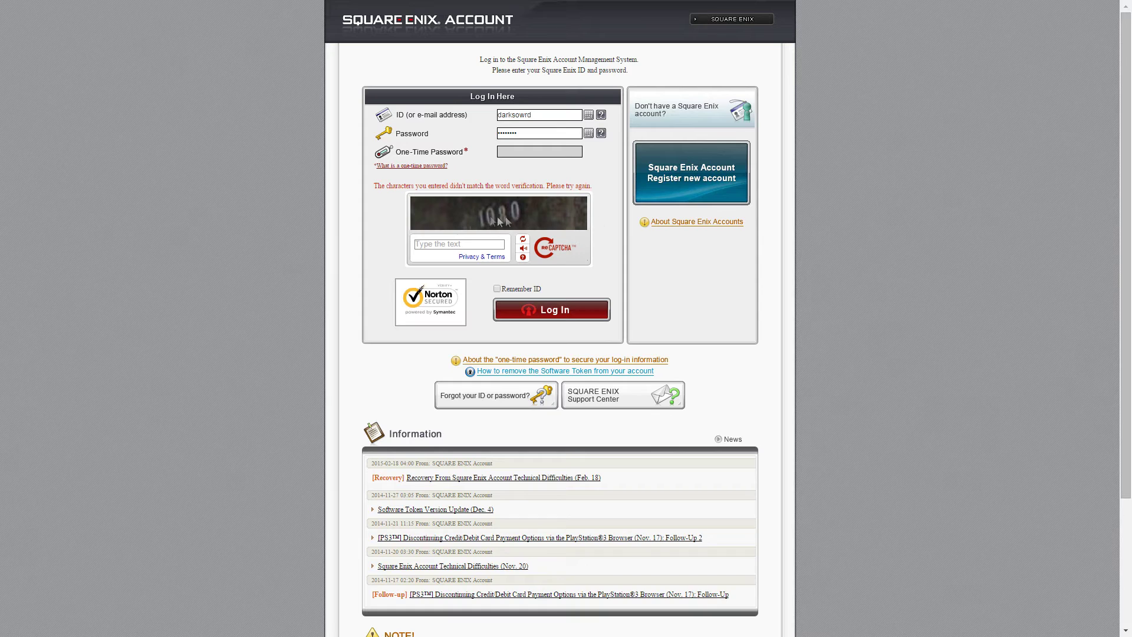
{"action": "left_click", "coordinate": [437, 242]}
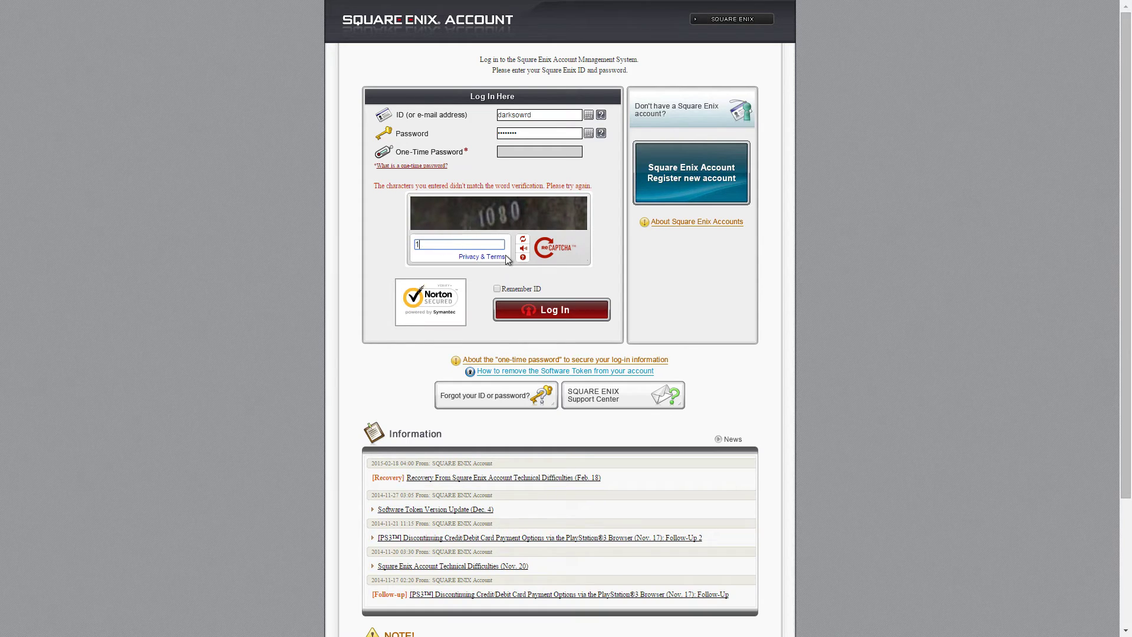
{"action": "left_click", "coordinate": [573, 313]}
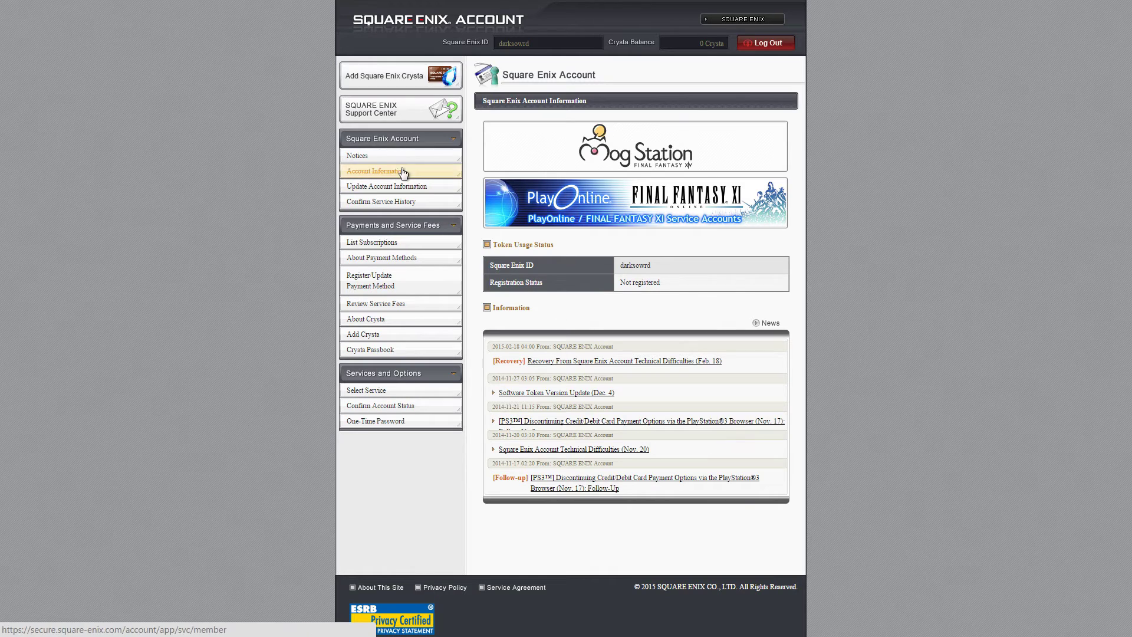
- Check the ID and registration status, then open Account Information from the sidebar
{"action": "left_click_drag", "start_coordinate": [661, 265], "coordinate": [699, 283]}
{"action": "left_click", "coordinate": [698, 283]}
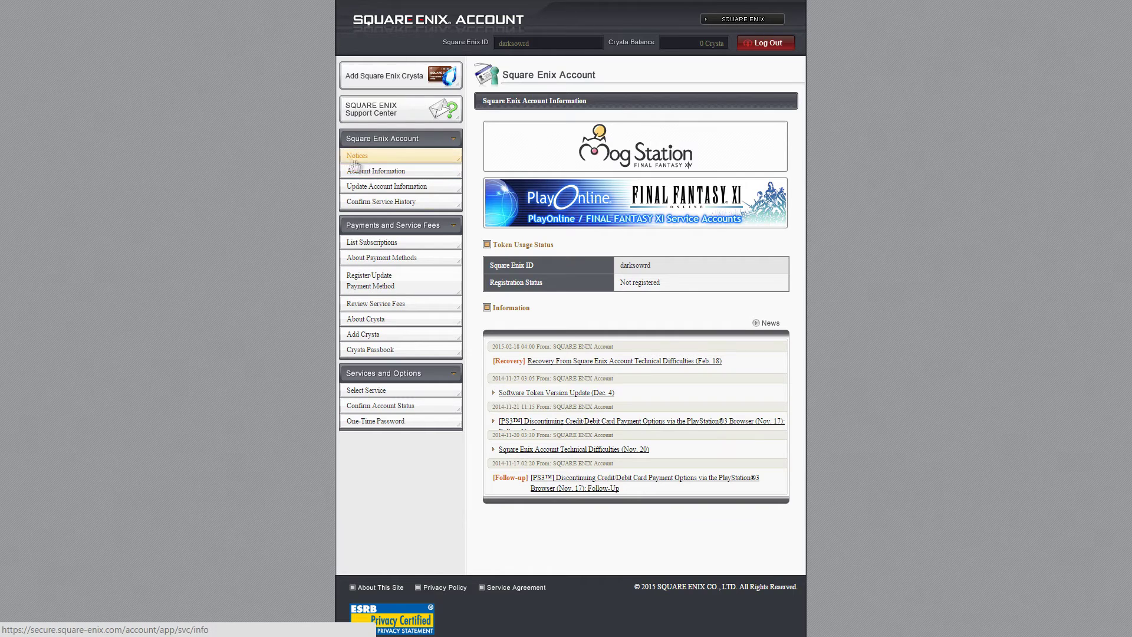
{"action": "left_click", "coordinate": [372, 171]}
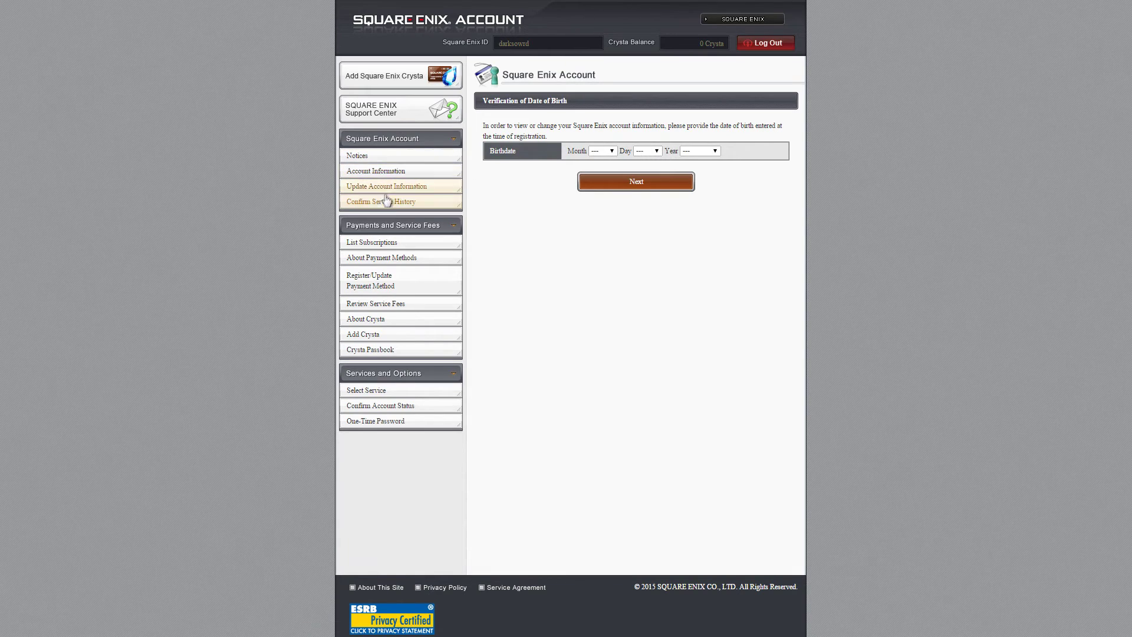
- Review the Add Crysta amounts, such as 10,000 Crysta for USD 100.00, then open Select Service
{"action": "left_click", "coordinate": [374, 338]}
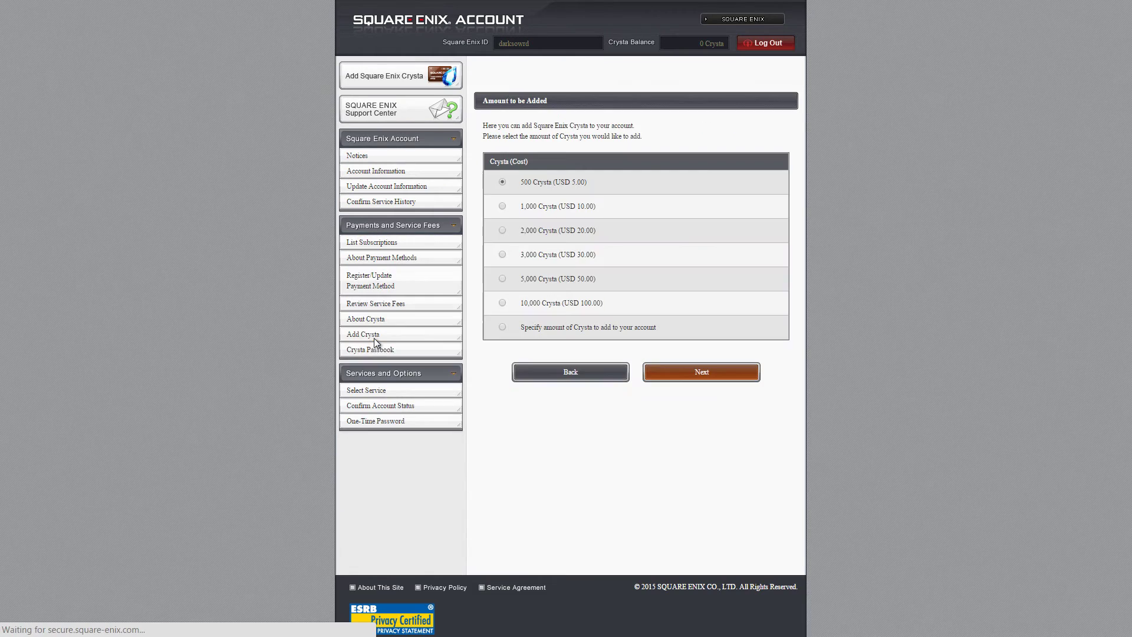
{"action": "left_click_drag", "start_coordinate": [529, 183], "coordinate": [727, 336]}
{"action": "left_click", "coordinate": [728, 338]}
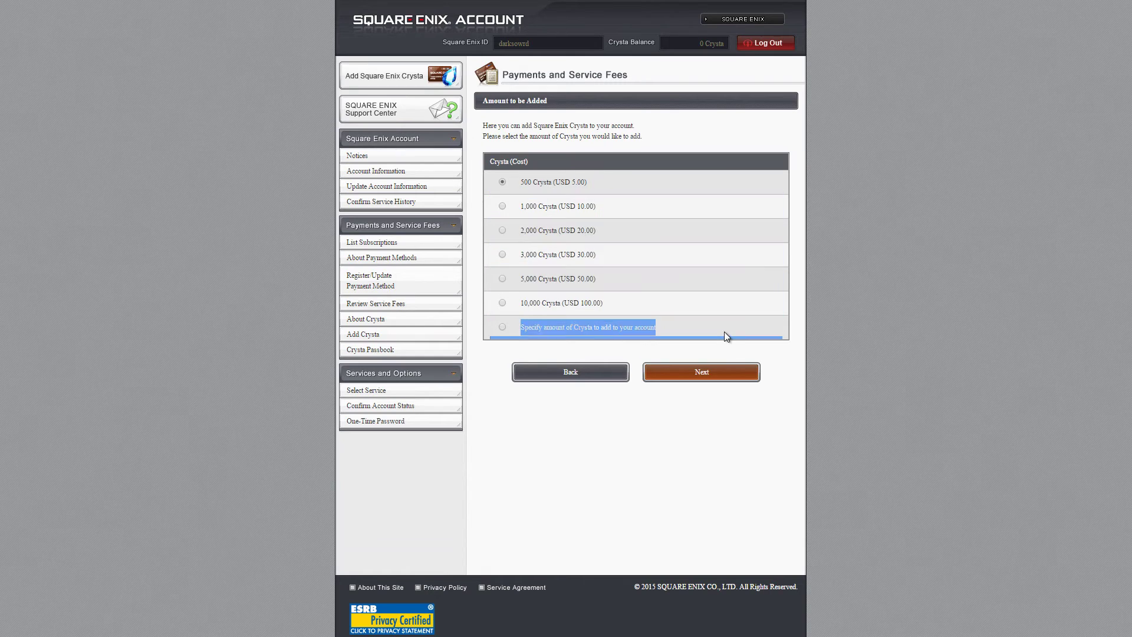
{"action": "left_click_drag", "start_coordinate": [514, 184], "coordinate": [713, 347]}
{"action": "left_click", "coordinate": [721, 307]}
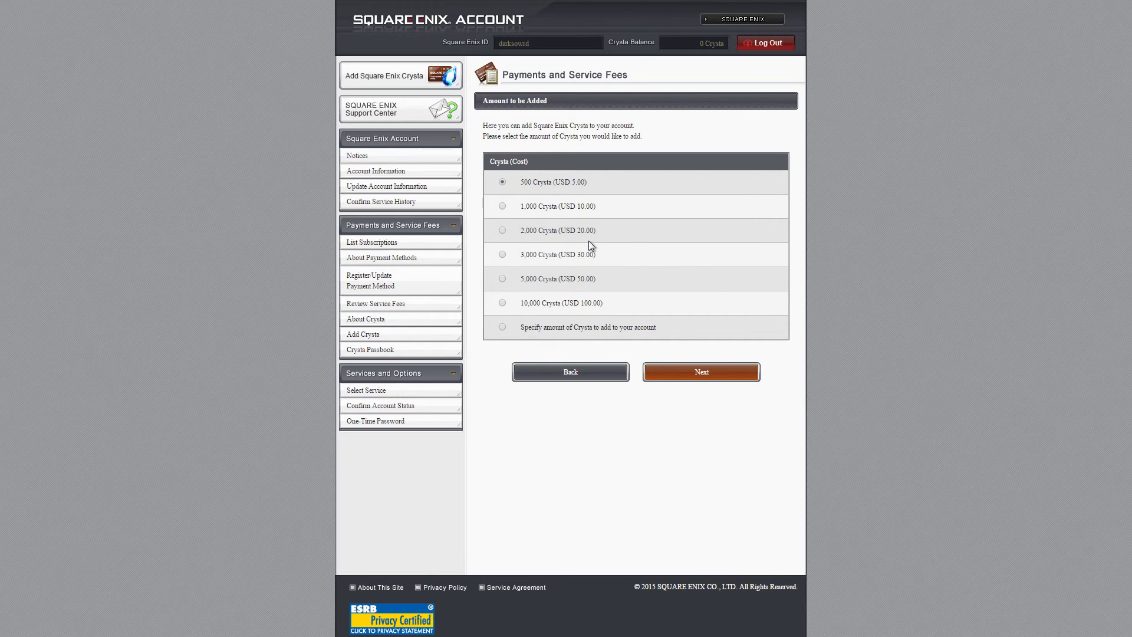
{"action": "left_click_drag", "start_coordinate": [490, 174], "coordinate": [614, 323]}
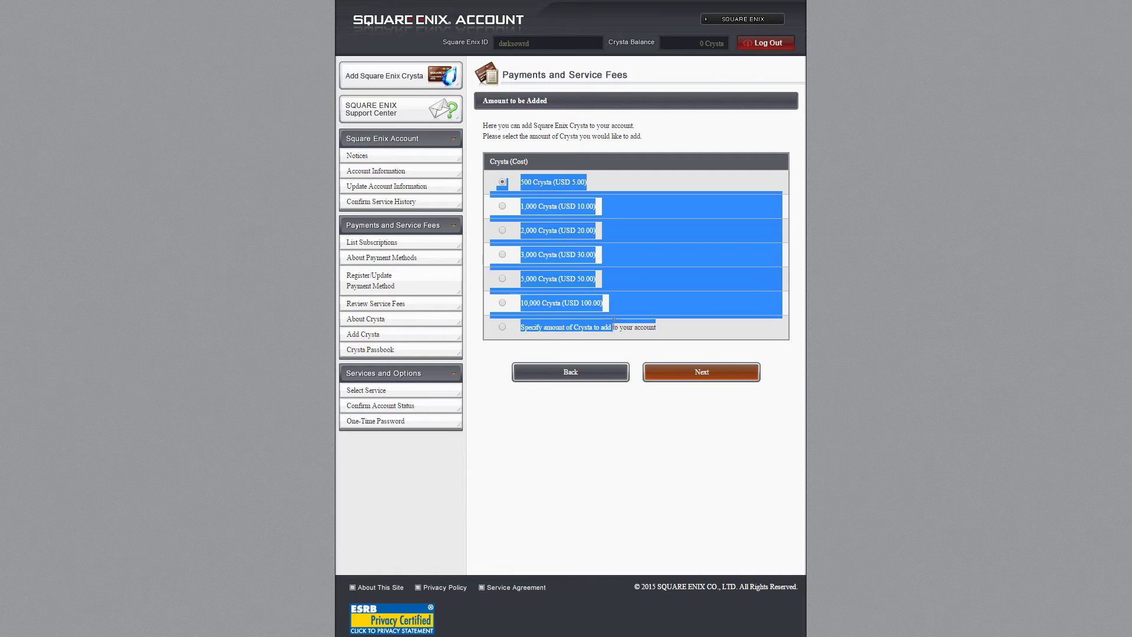
{"action": "triple_click", "coordinate": [658, 305]}
{"action": "left_click_drag", "start_coordinate": [529, 183], "coordinate": [664, 325]}
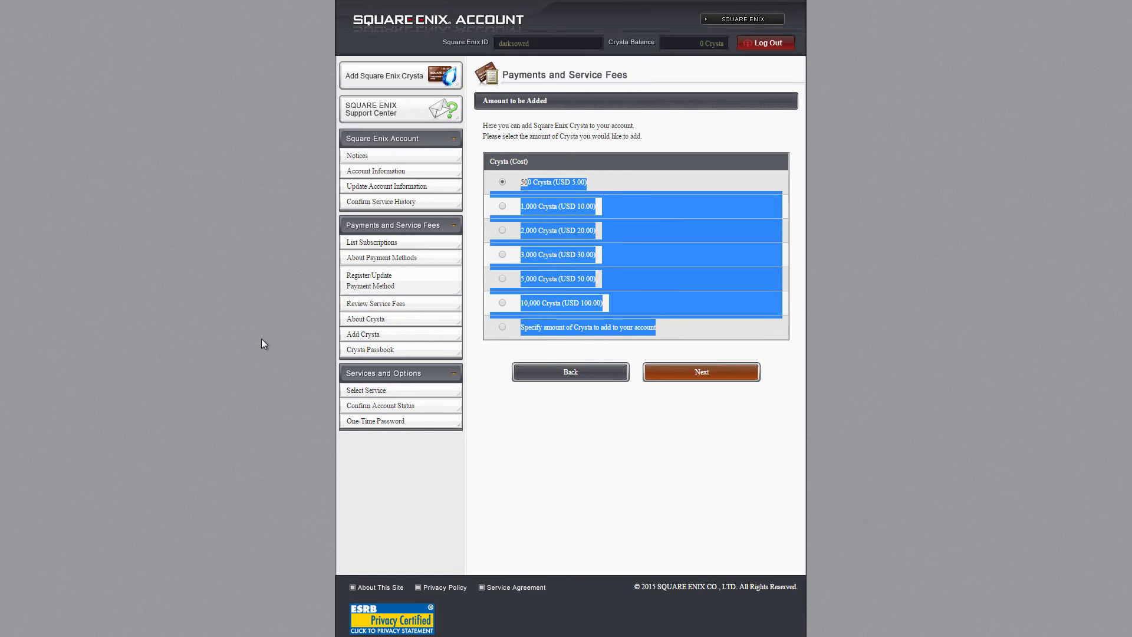
{"action": "left_click", "coordinate": [370, 391]}
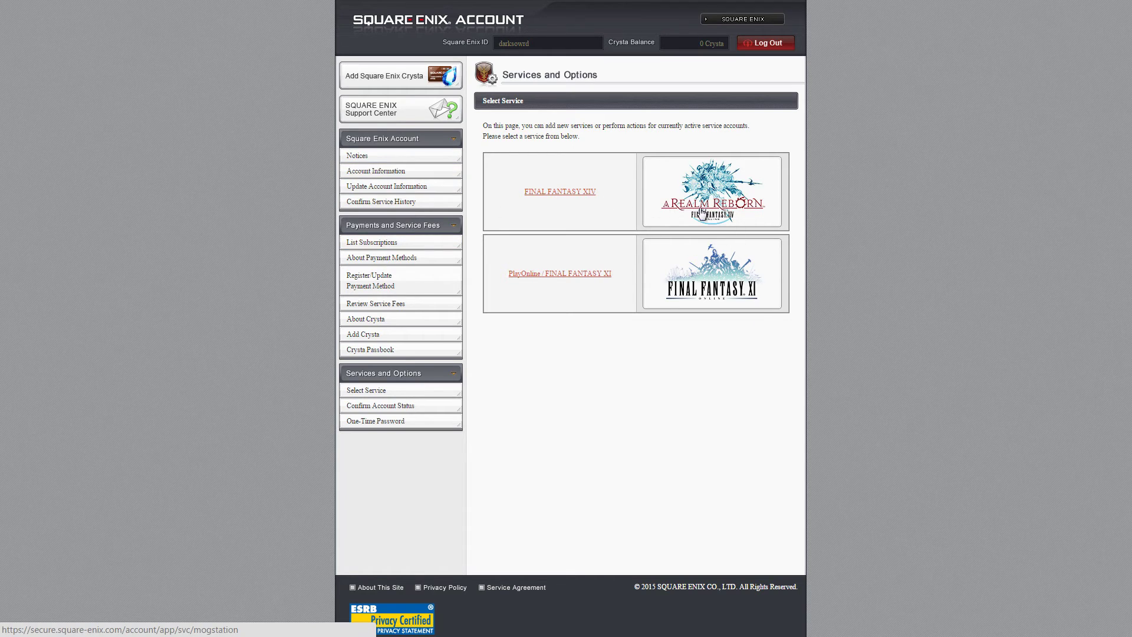
- Go back to the account home via Notices and launch the FINAL FANTASY XIV Mog Station
{"action": "left_click", "coordinate": [364, 152]}
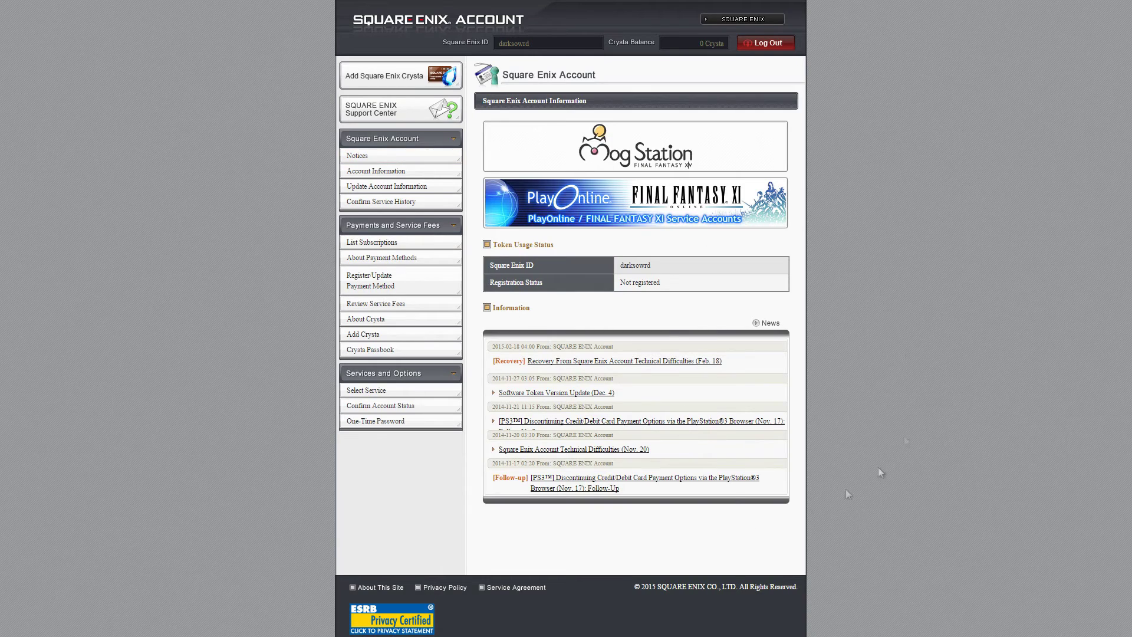
{"action": "left_click", "coordinate": [621, 156]}
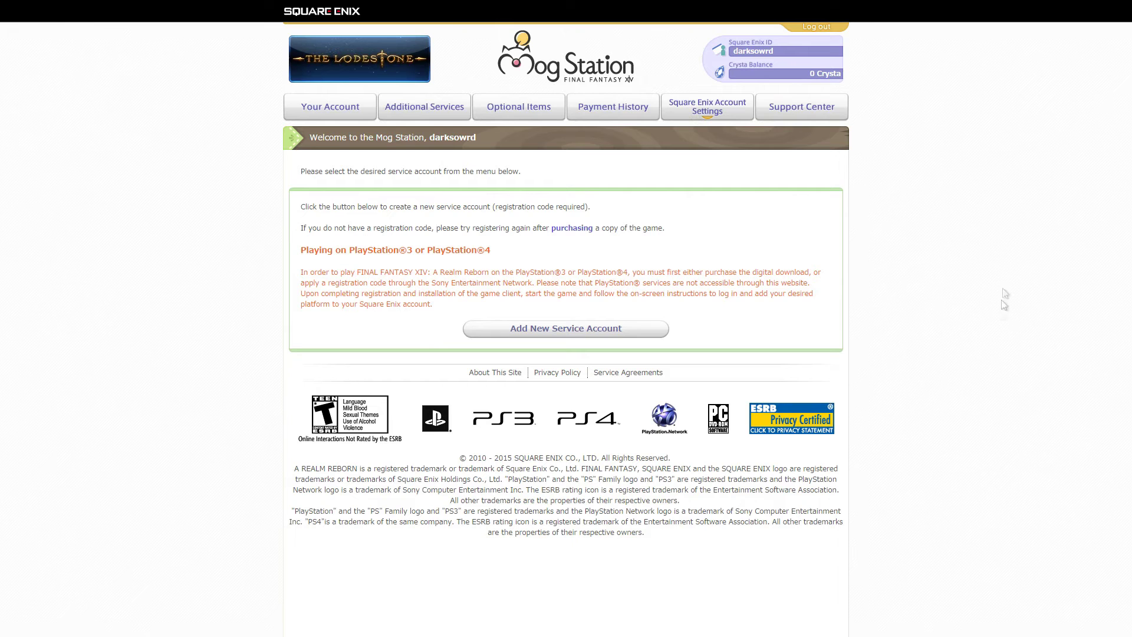
- Browse Additional Services, Payment History and Optional Items, ending on the Your Account services page
{"action": "left_click", "coordinate": [393, 114]}
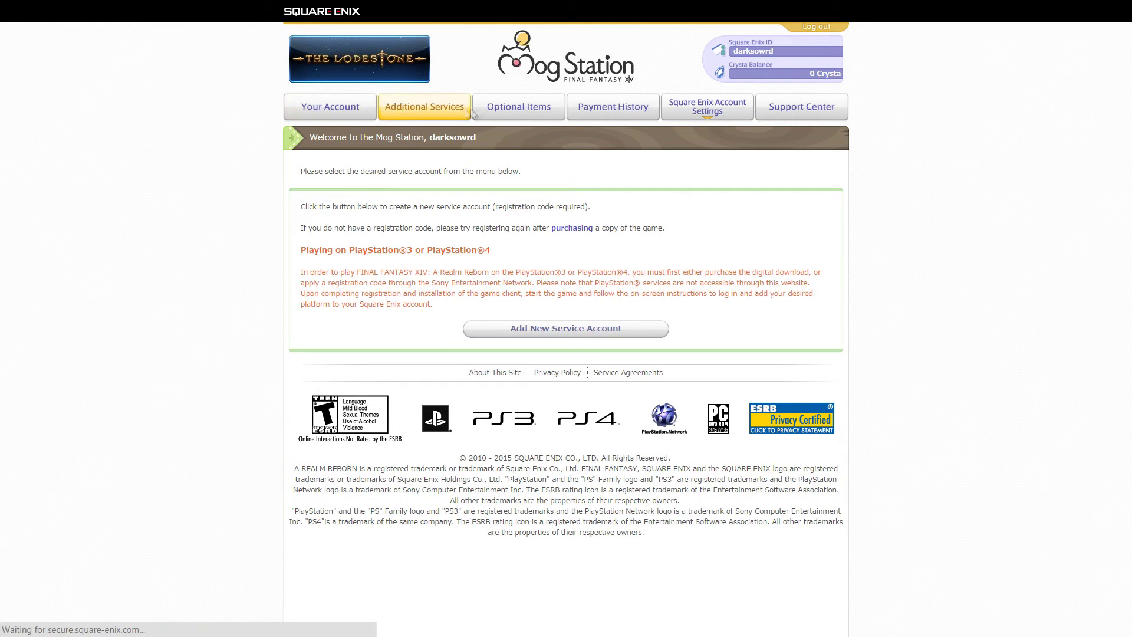
{"action": "left_click", "coordinate": [621, 121]}
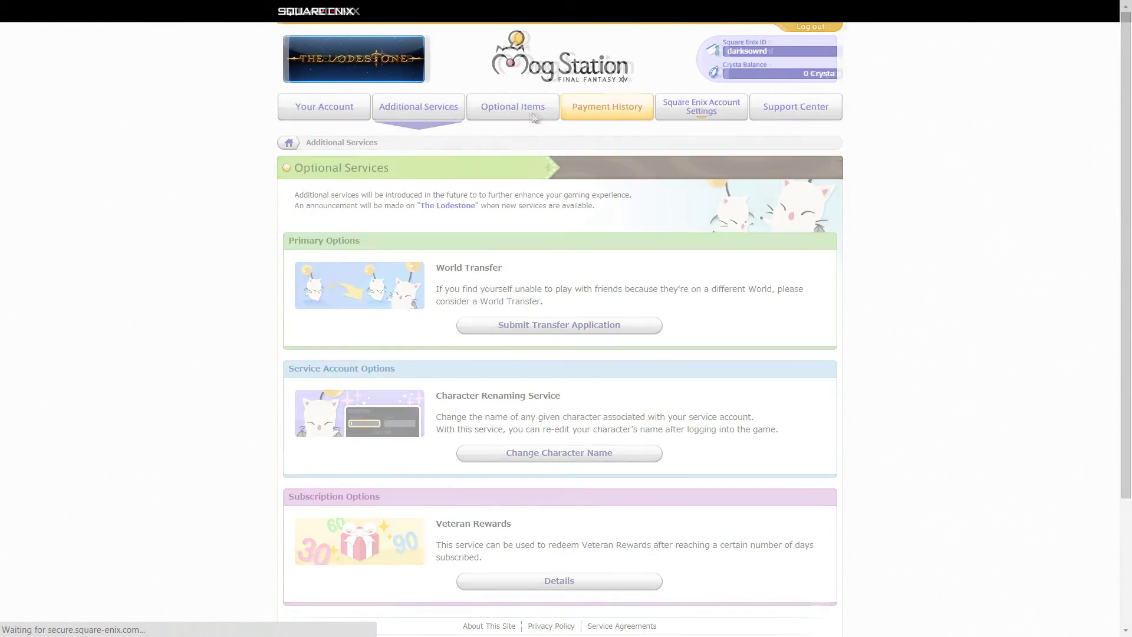
{"action": "left_click", "coordinate": [520, 115]}
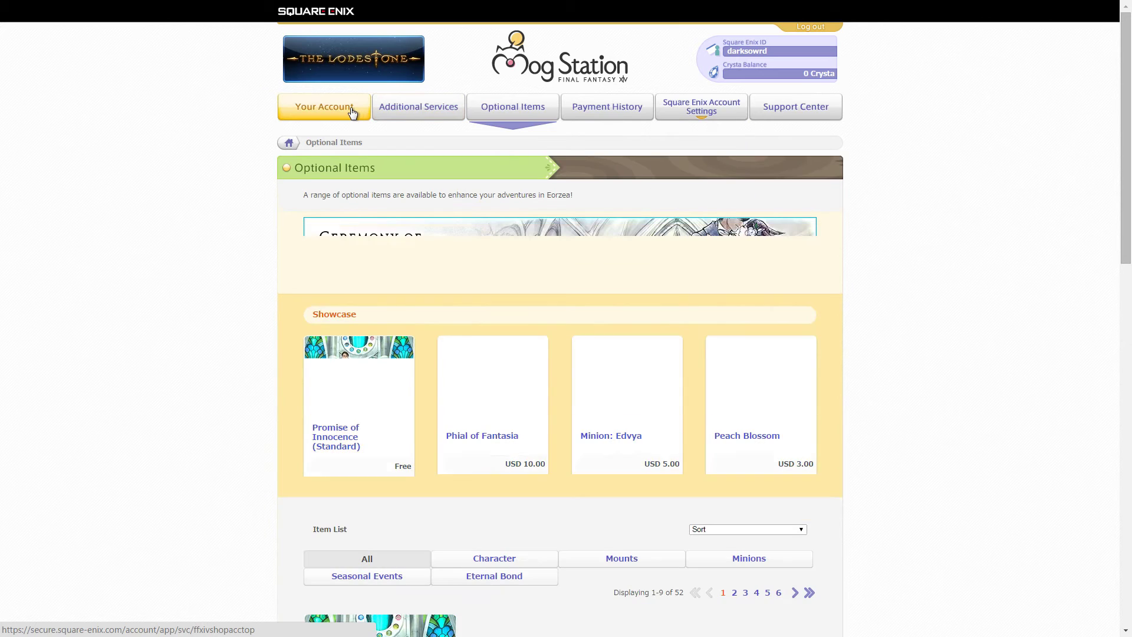
{"action": "left_click", "coordinate": [352, 112]}
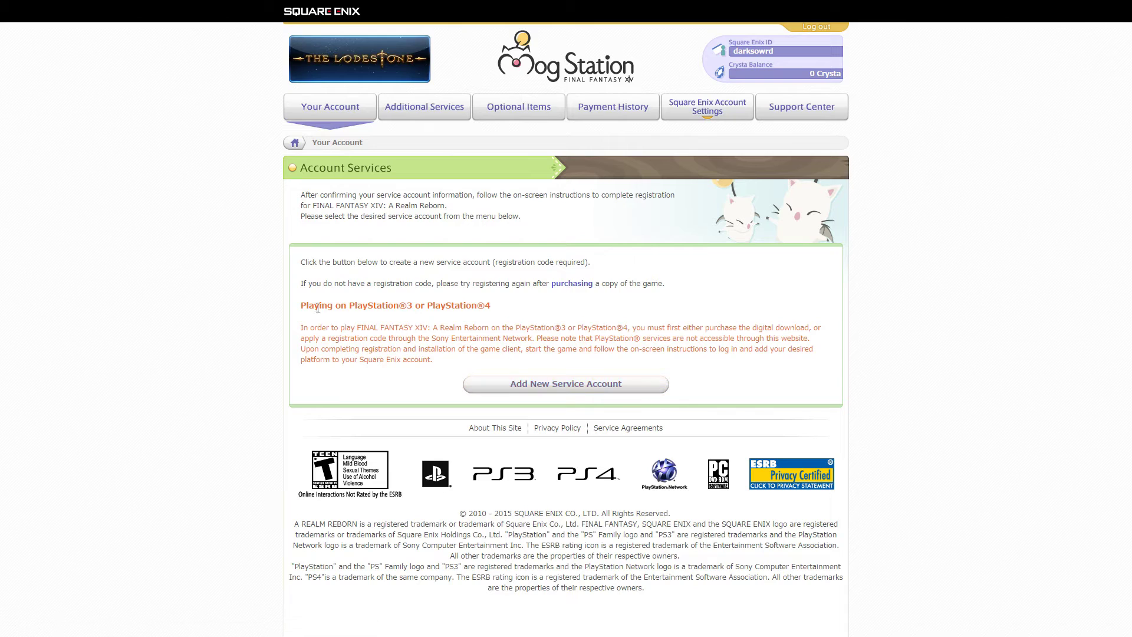
- Highlight the PlayStation®3/PlayStation®4 heading and its registration-code note
{"action": "left_click_drag", "start_coordinate": [307, 304], "coordinate": [692, 316]}
{"action": "left_click_drag", "start_coordinate": [790, 323], "coordinate": [544, 404]}
{"action": "left_click", "coordinate": [749, 399]}
{"action": "left_click_drag", "start_coordinate": [299, 310], "coordinate": [510, 306]}
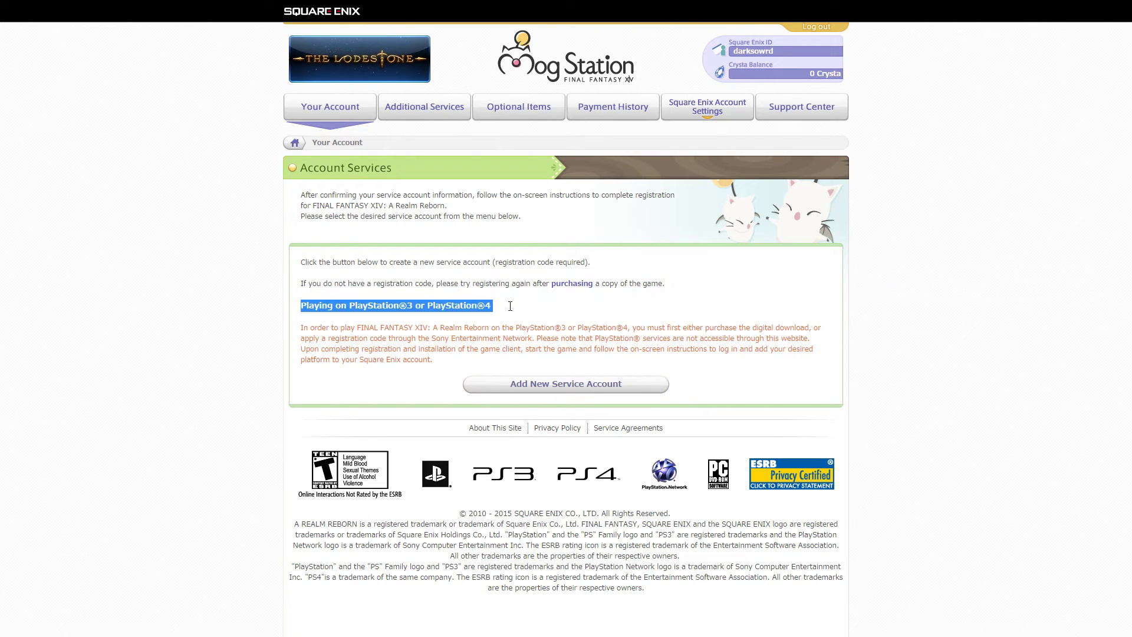